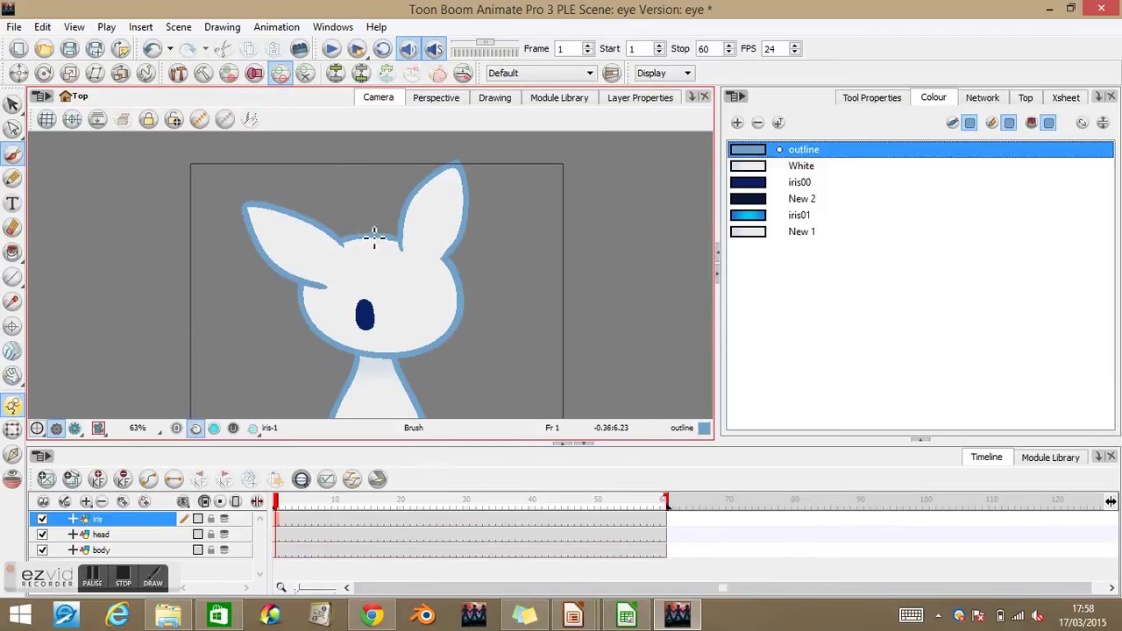
- Select the dark blue iris strokes, then deselect them
click(176, 484)
click(12, 105)
mouse_move(357, 294)
mouse_down()
mouse_move(390, 327)
mouse_move(387, 303)
mouse_move(380, 345)
mouse_move(370, 290)
mouse_up()
click(531, 290)
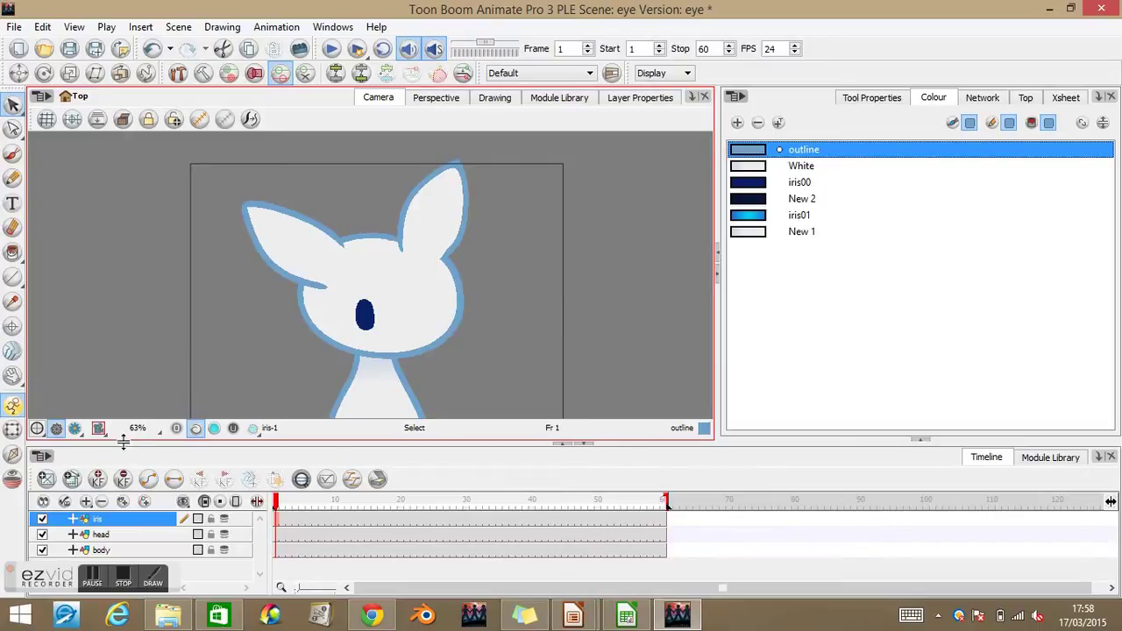
- Turn on the light table and add a Brush drawing layer named 'eyeball' above the iris
click(98, 429)
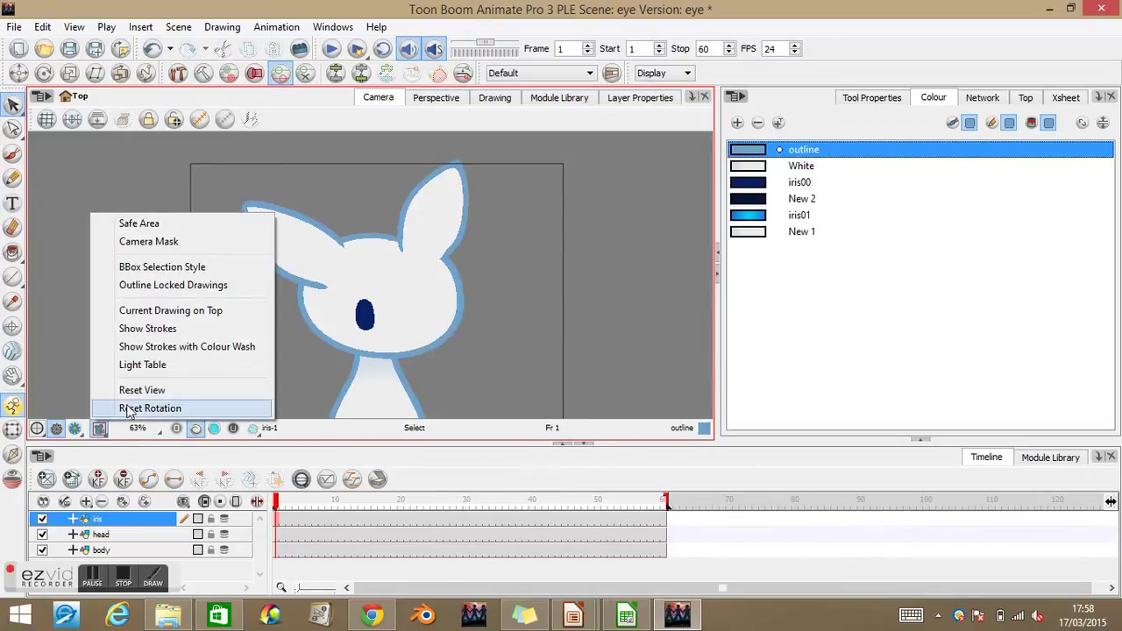
click(172, 369)
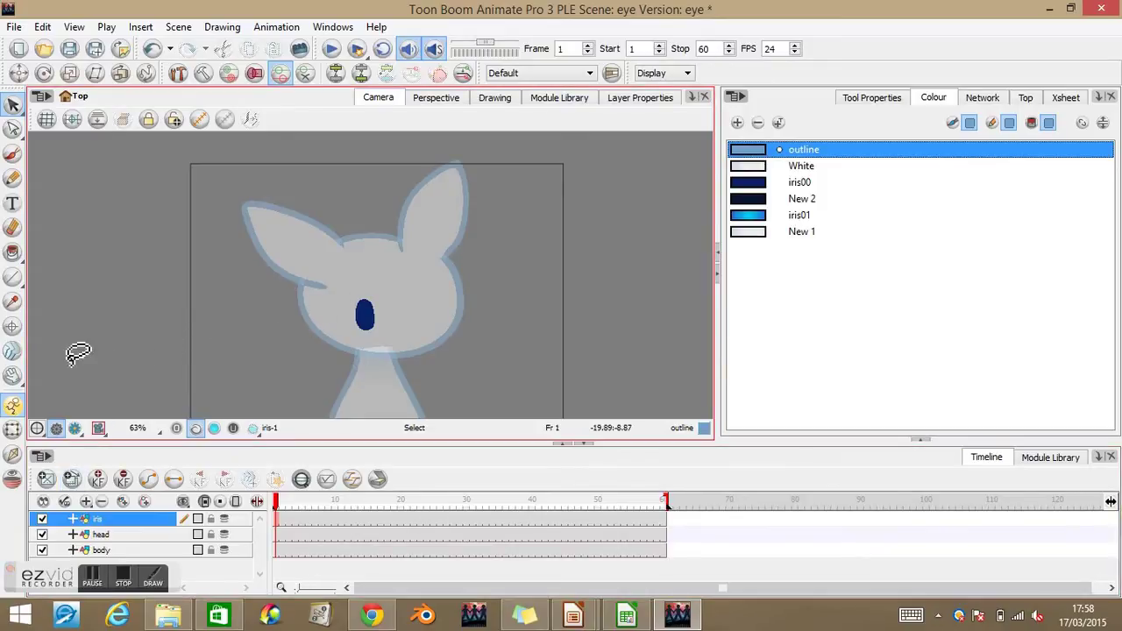
key(alt+b)
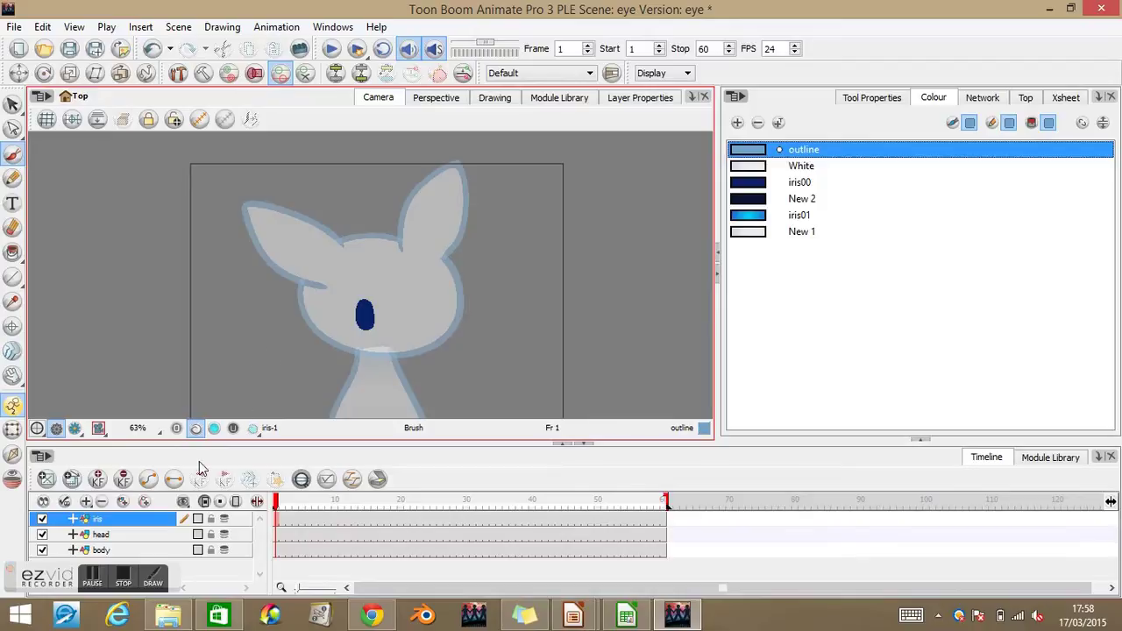
click(102, 513)
click(124, 501)
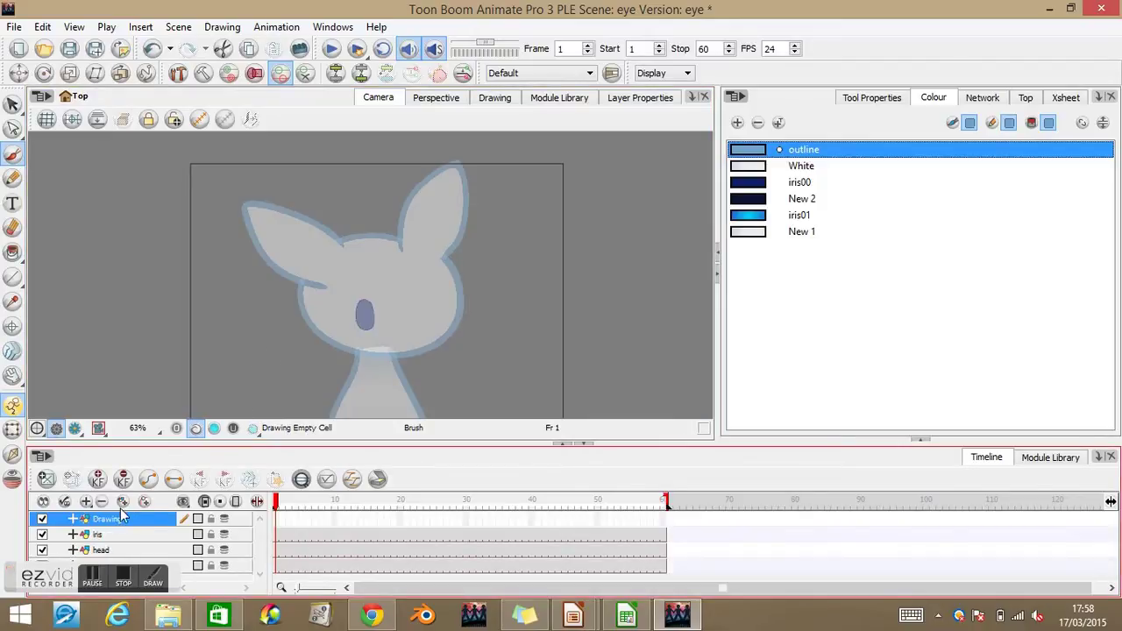
text(eye)
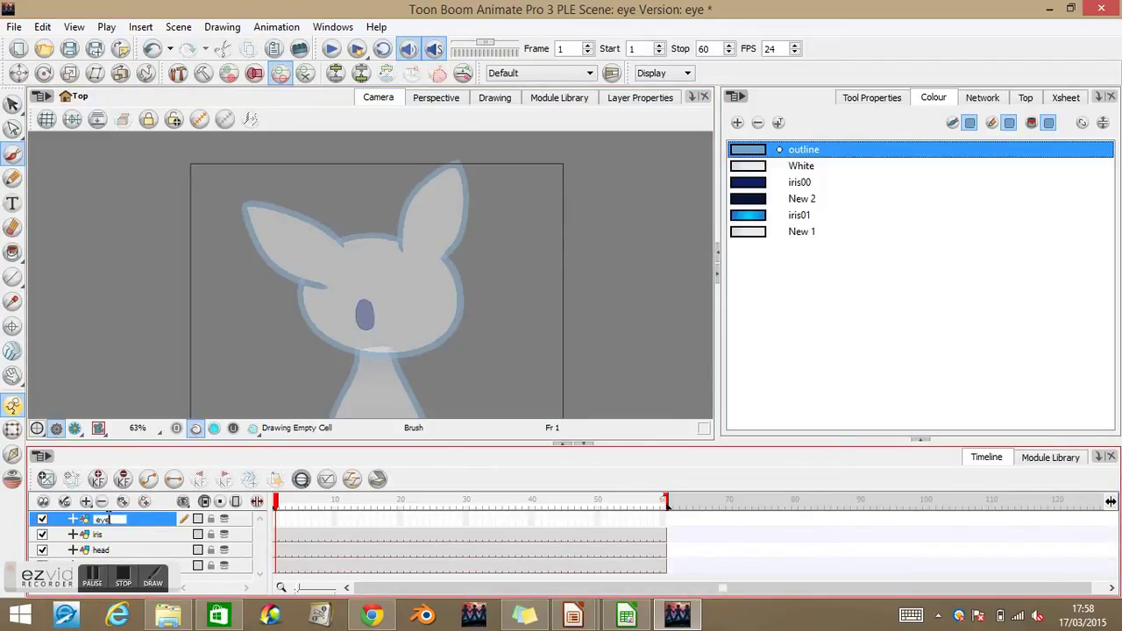
text(ball)
key(Return)
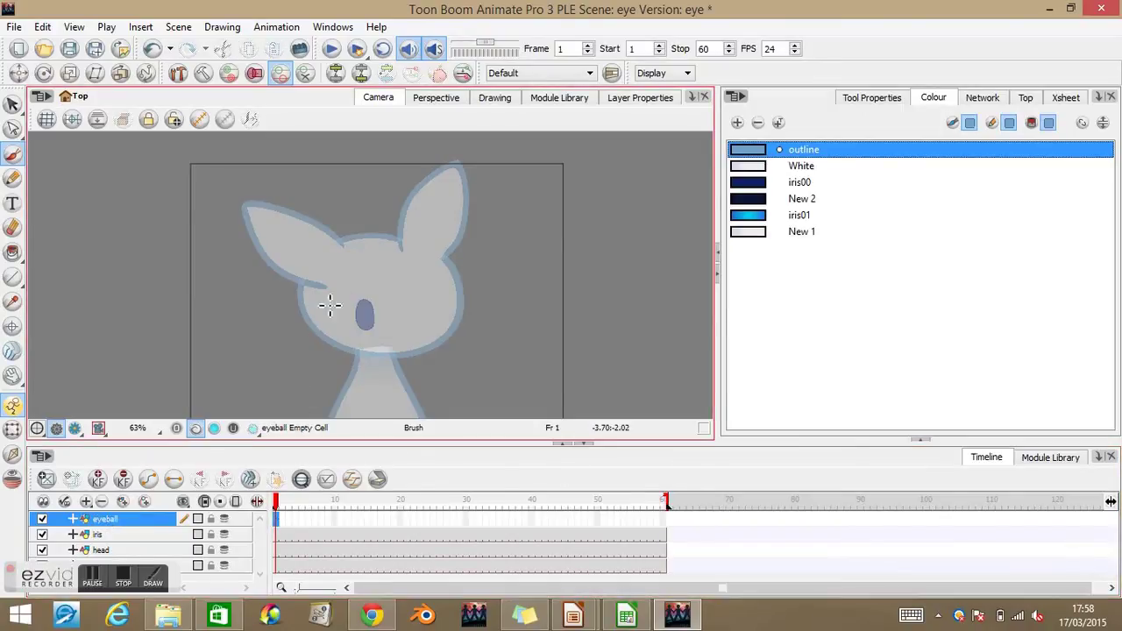
- Zoom in on the eye and brush a blue circle around the iris, creating eyeball-1
key(2)
key(2)
key(2)
key(2)
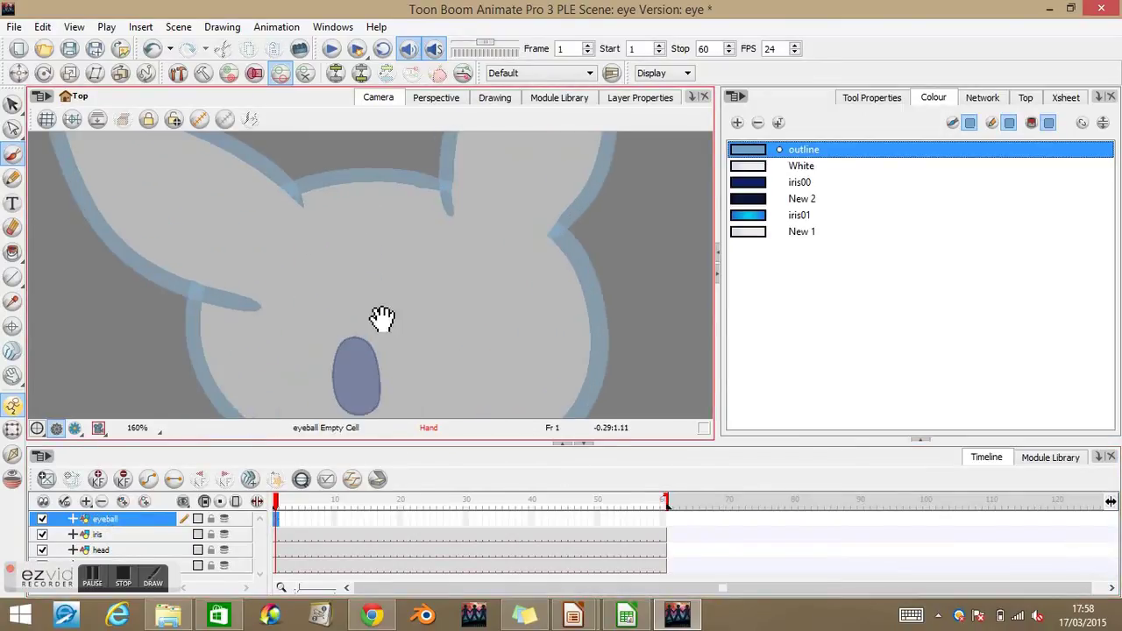
mouse_move(382, 319)
mouse_down()
mouse_move(389, 200)
mouse_move(401, 229)
mouse_up()
key(2)
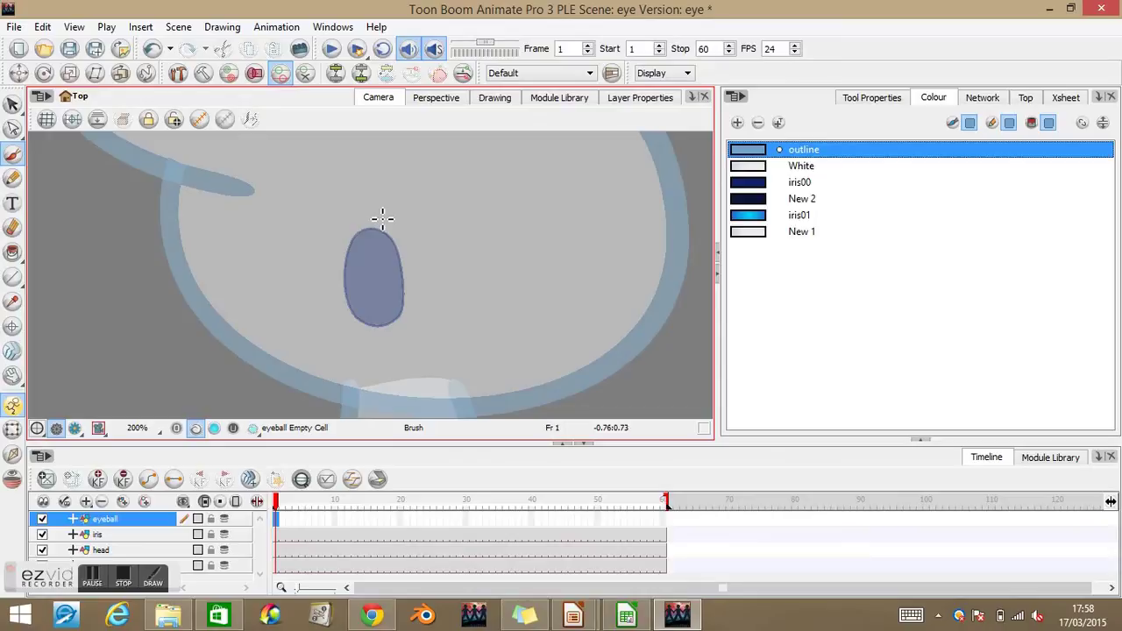
mouse_move(387, 218)
mouse_down()
mouse_move(338, 228)
mouse_move(310, 269)
mouse_move(326, 313)
mouse_move(366, 333)
mouse_move(429, 275)
mouse_move(415, 236)
mouse_move(391, 220)
mouse_move(346, 230)
mouse_up()
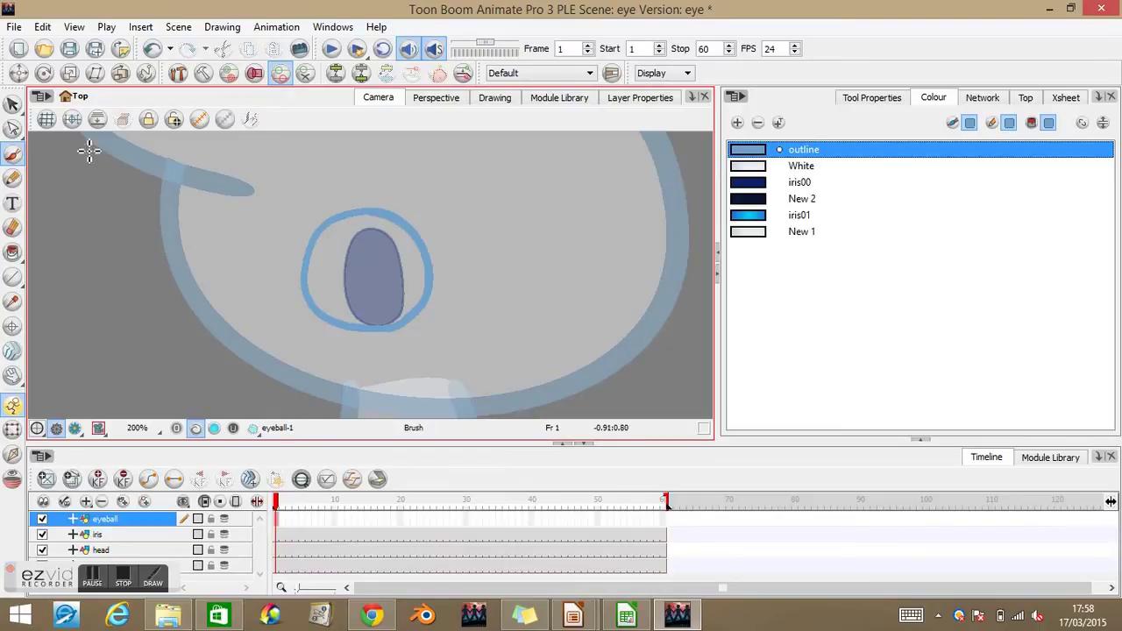
- Apply Smooth to the eyeball outline stroke, then deselect it
click(12, 105)
click(426, 250)
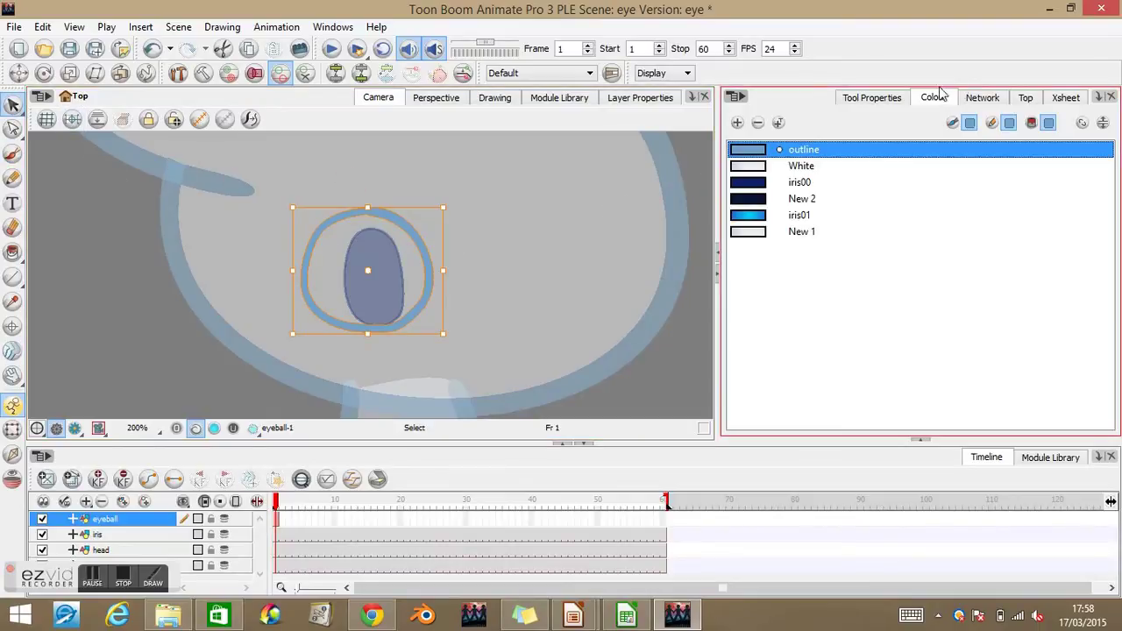
click(872, 98)
click(864, 229)
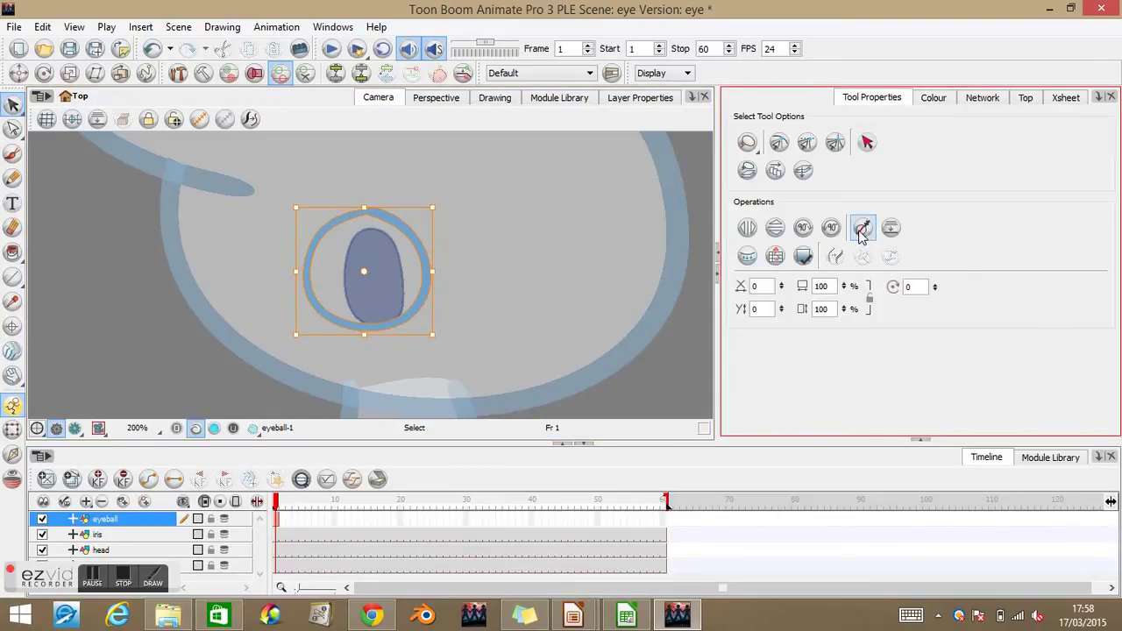
click(488, 238)
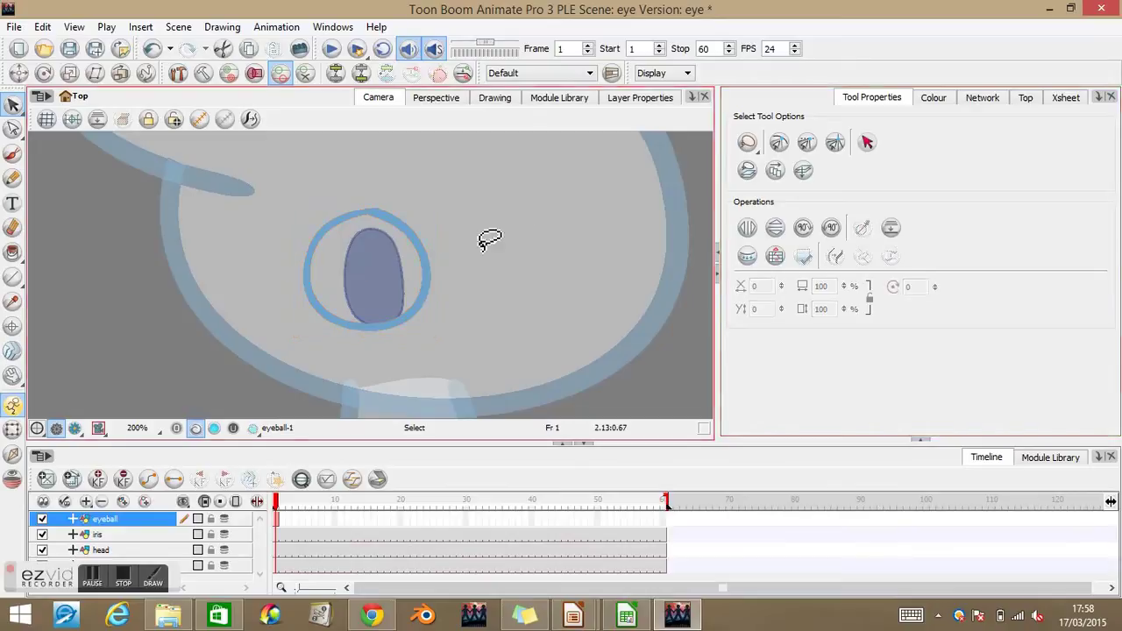
- Show the eyeball-1 drawing alone in the Drawing view
click(213, 429)
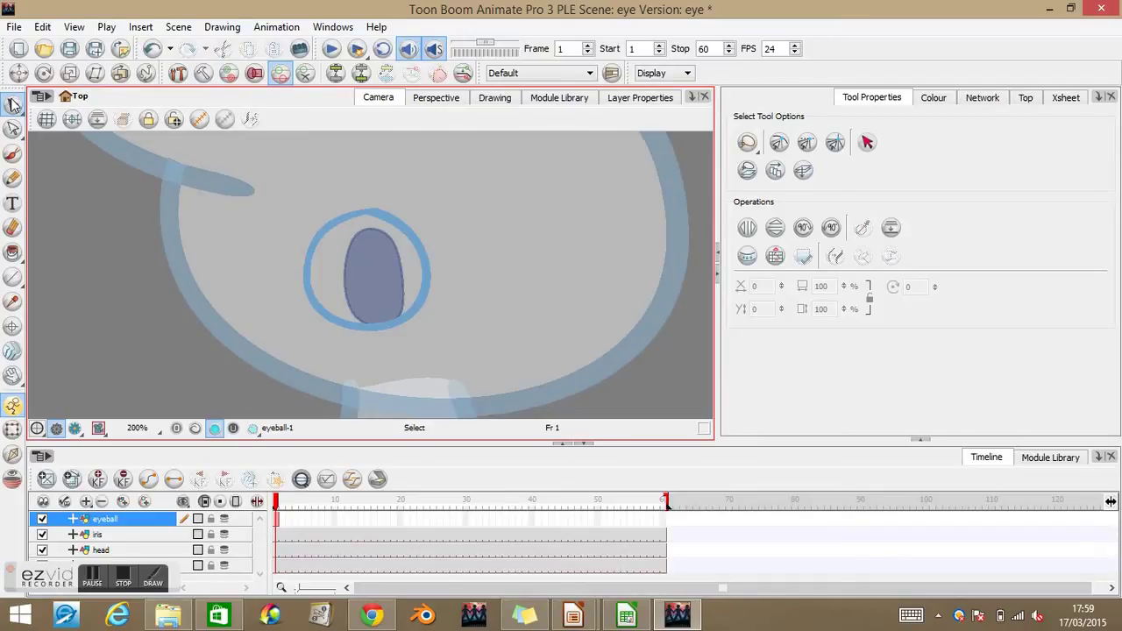
click(747, 259)
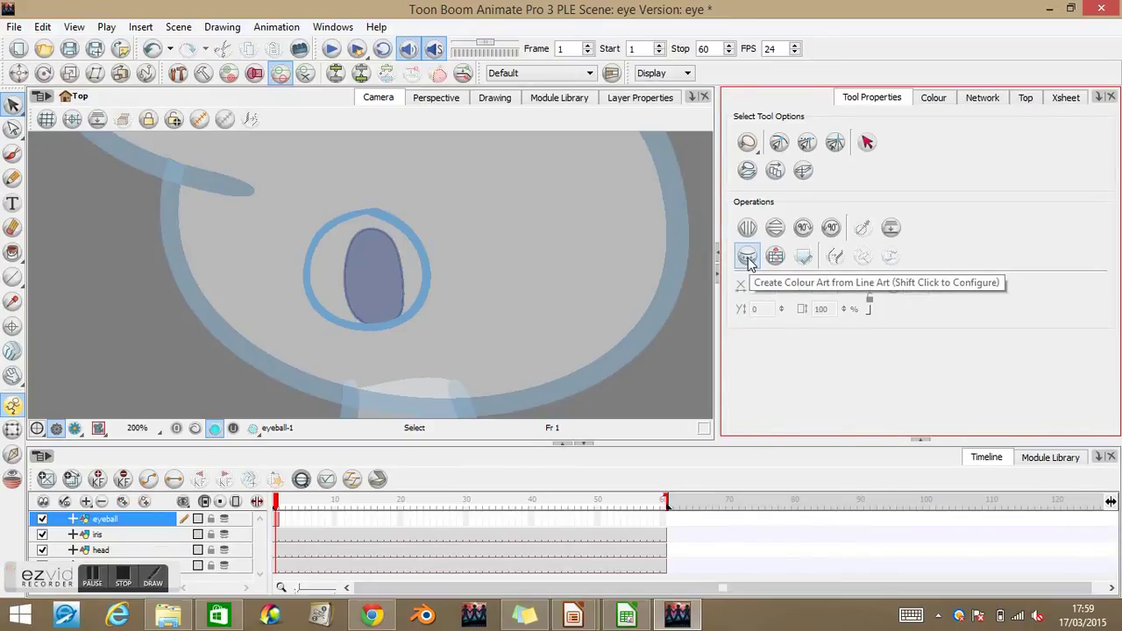
click(467, 101)
click(496, 98)
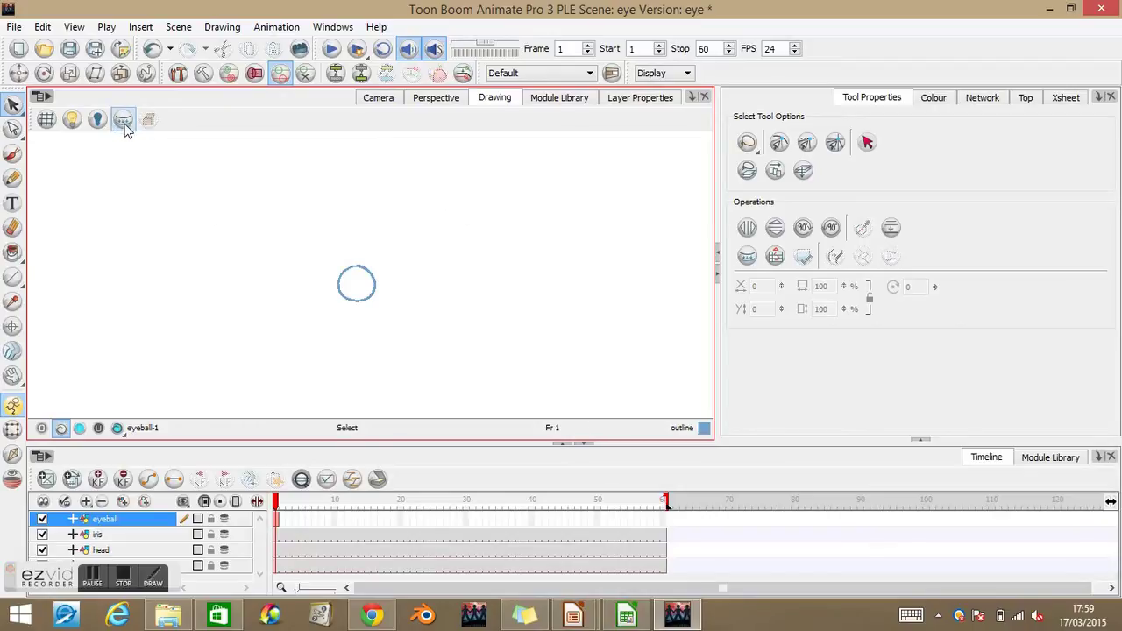
- Try filling the circle interior with the White palette colour, then undo the fill
click(79, 429)
scroll(377, 292, up, 8)
drag(298, 285, 385, 225)
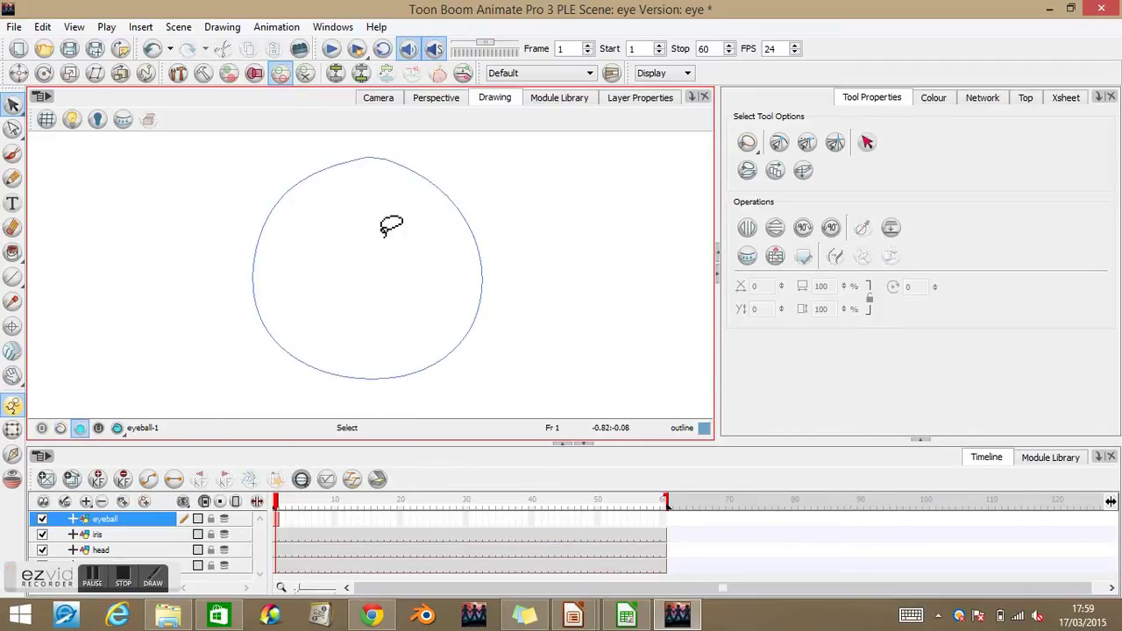
click(12, 252)
click(931, 99)
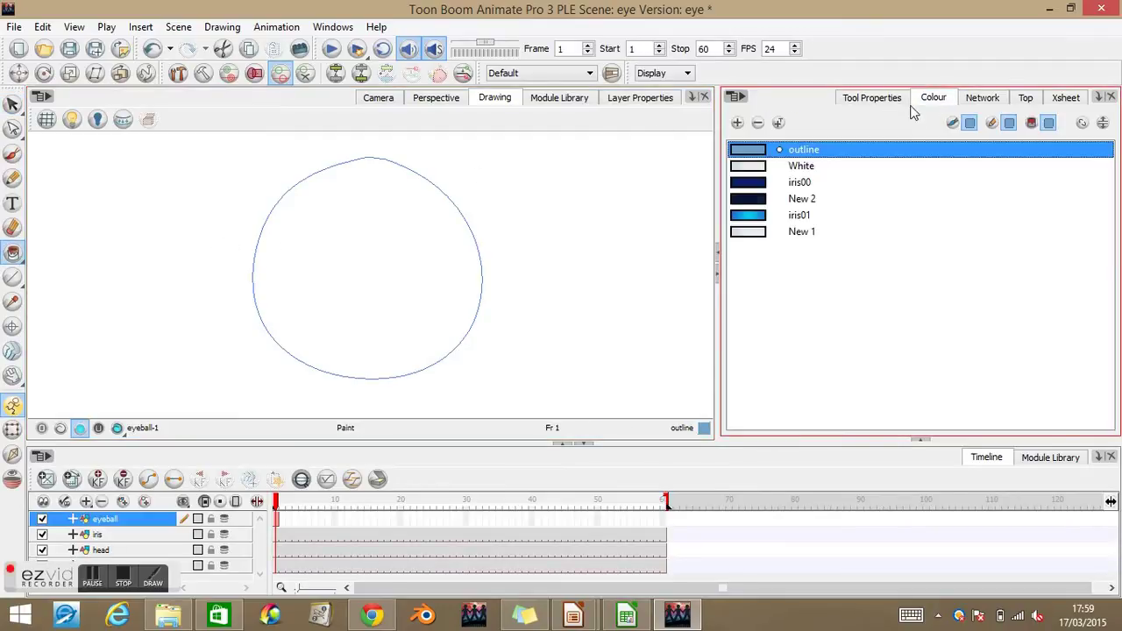
click(756, 169)
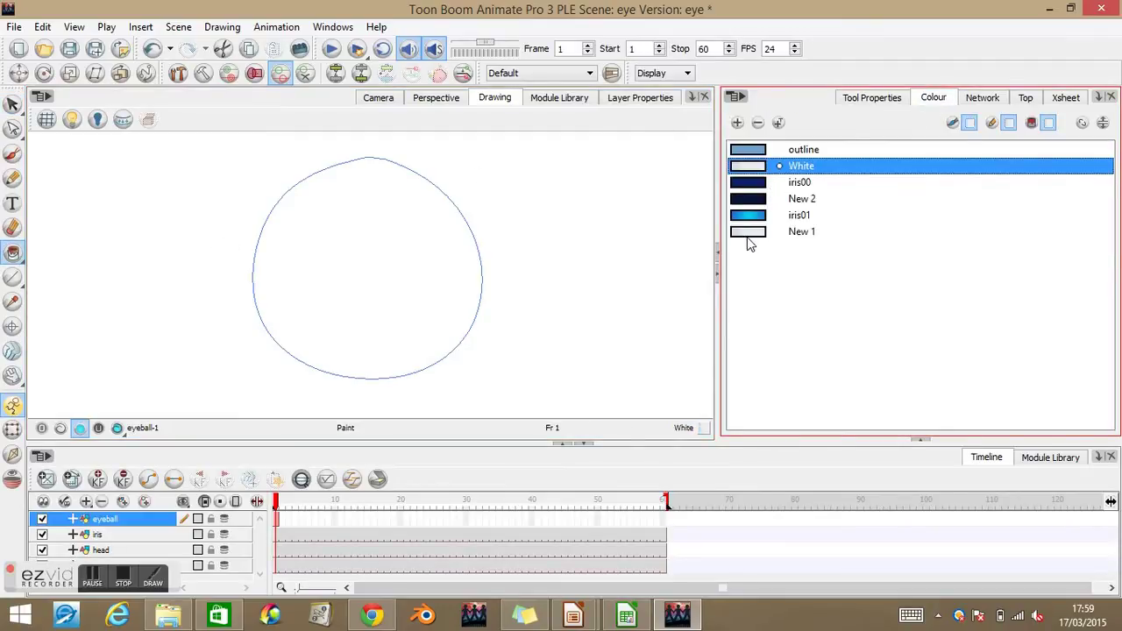
click(366, 277)
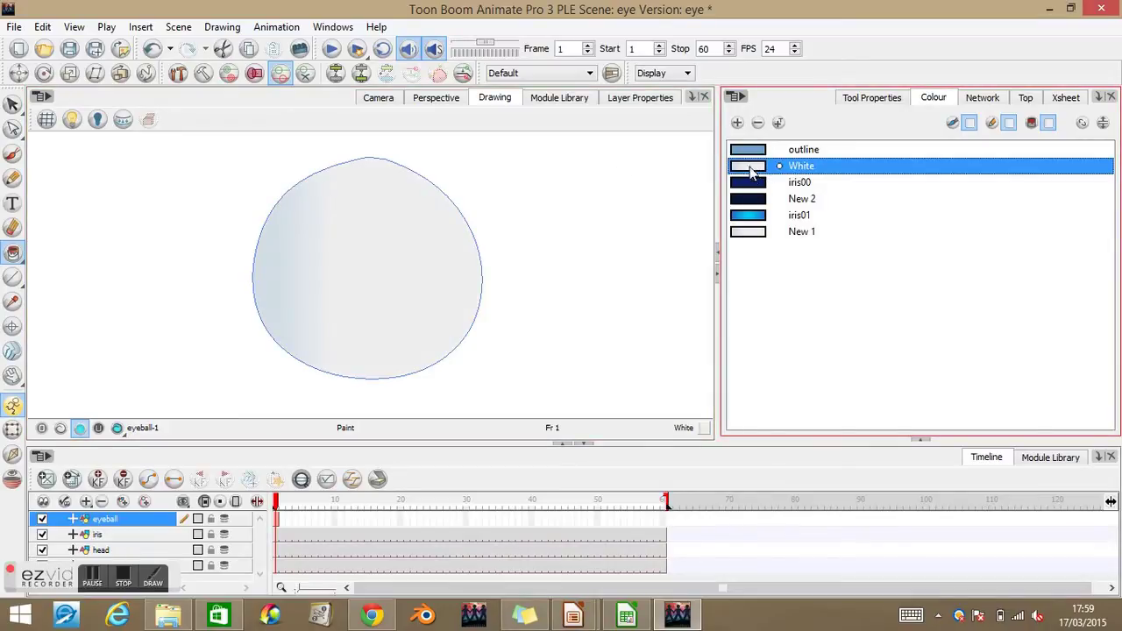
key(ctrl+z)
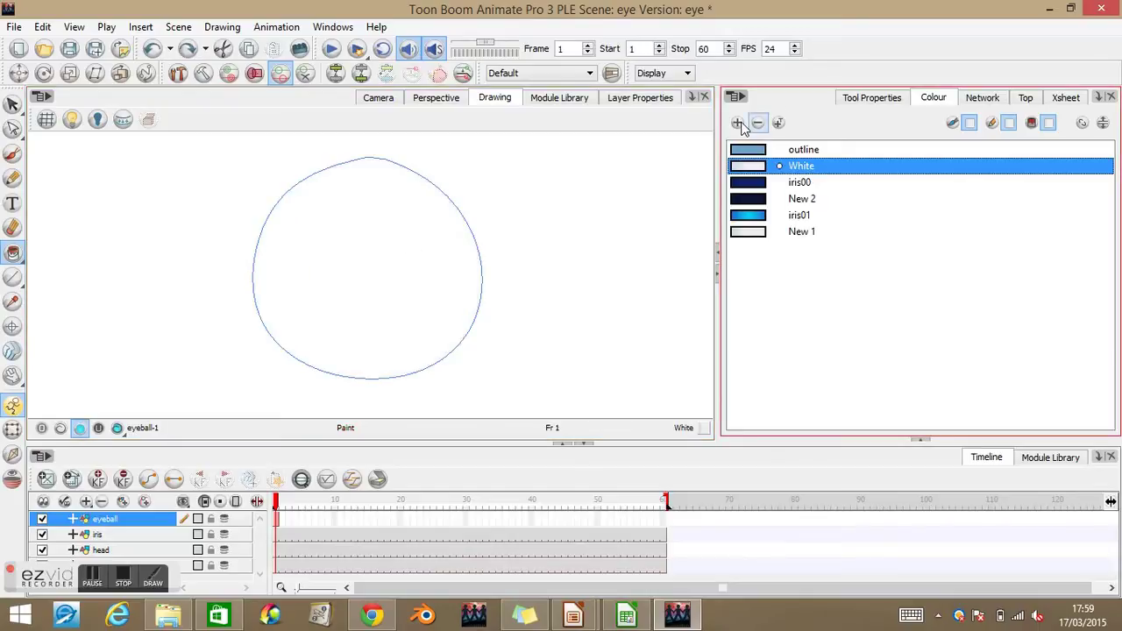
- Add a new palette colour New 0 set to solid pure white
click(737, 123)
double_click(750, 250)
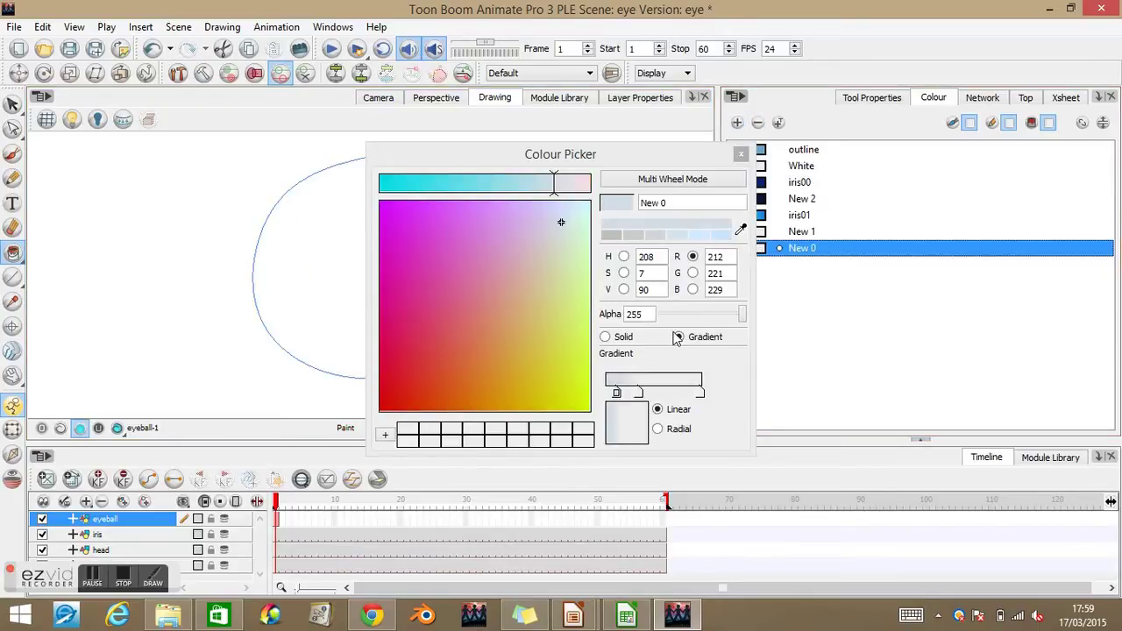
click(605, 338)
drag(561, 220, 589, 201)
click(741, 154)
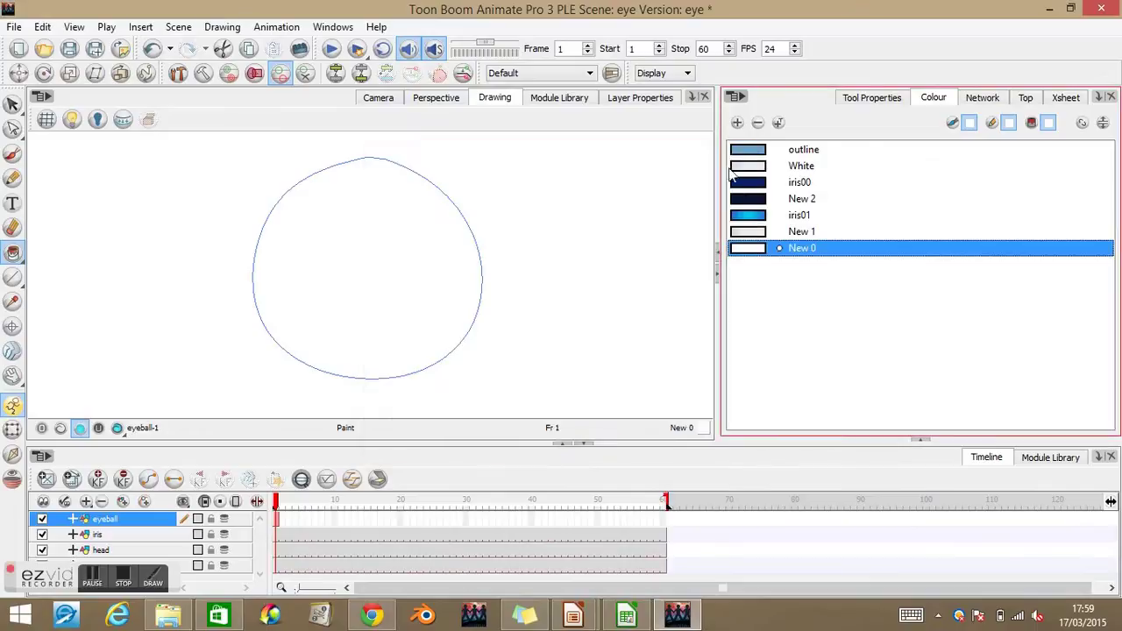
click(386, 99)
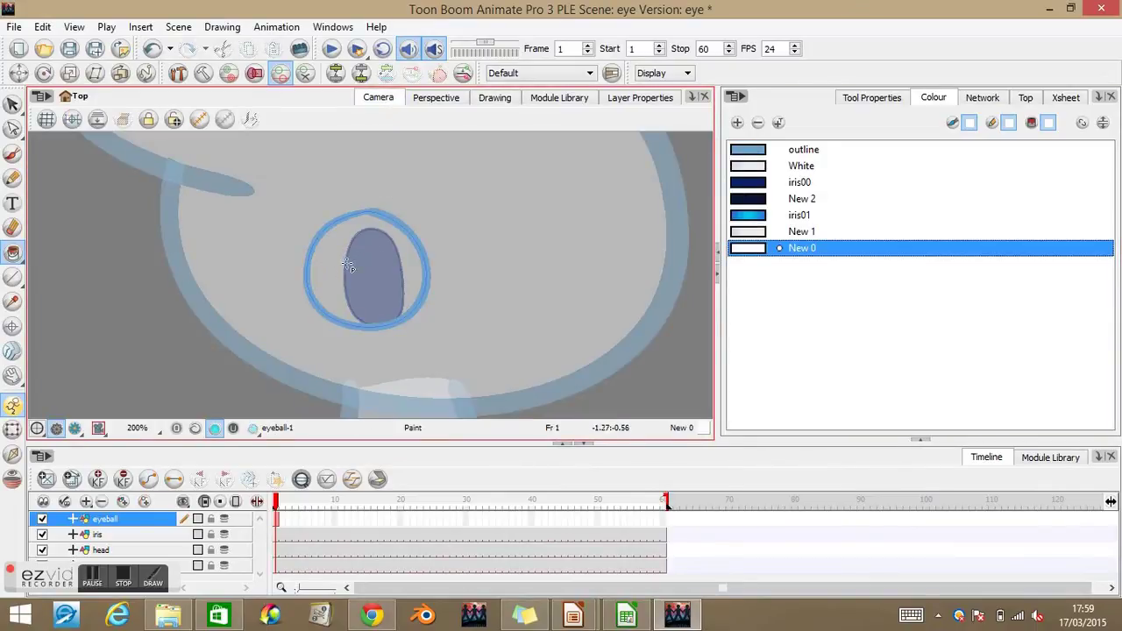
- Fill the eyeball circle with New 0, go to frame 60, and turn off the light table
click(348, 265)
click(12, 104)
click(665, 522)
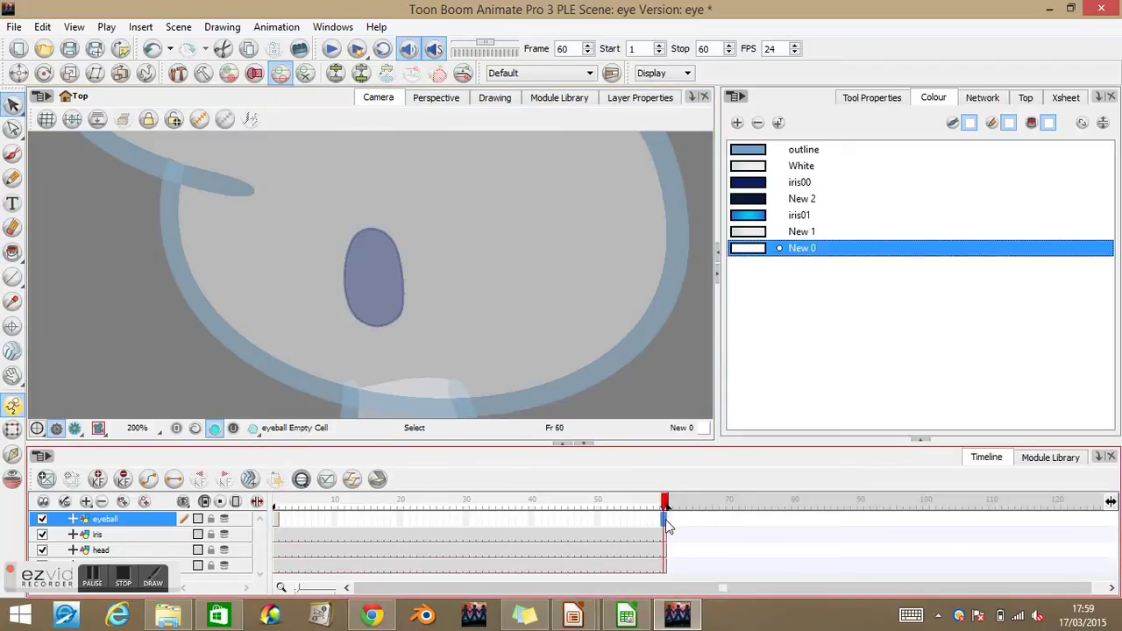
scroll(333, 295, down, 2)
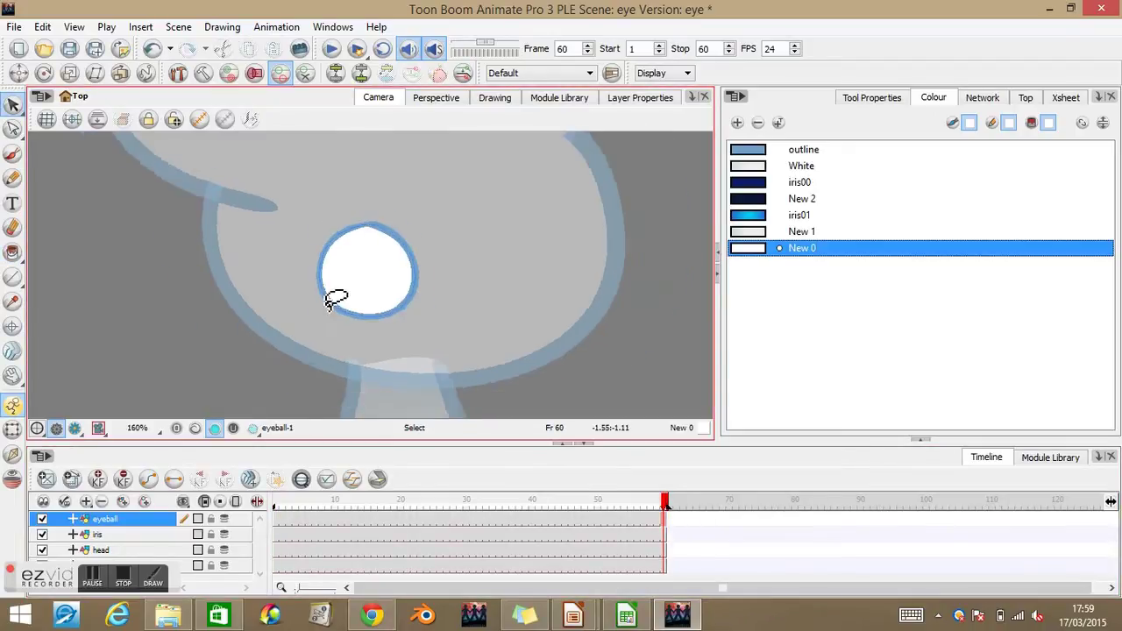
click(99, 428)
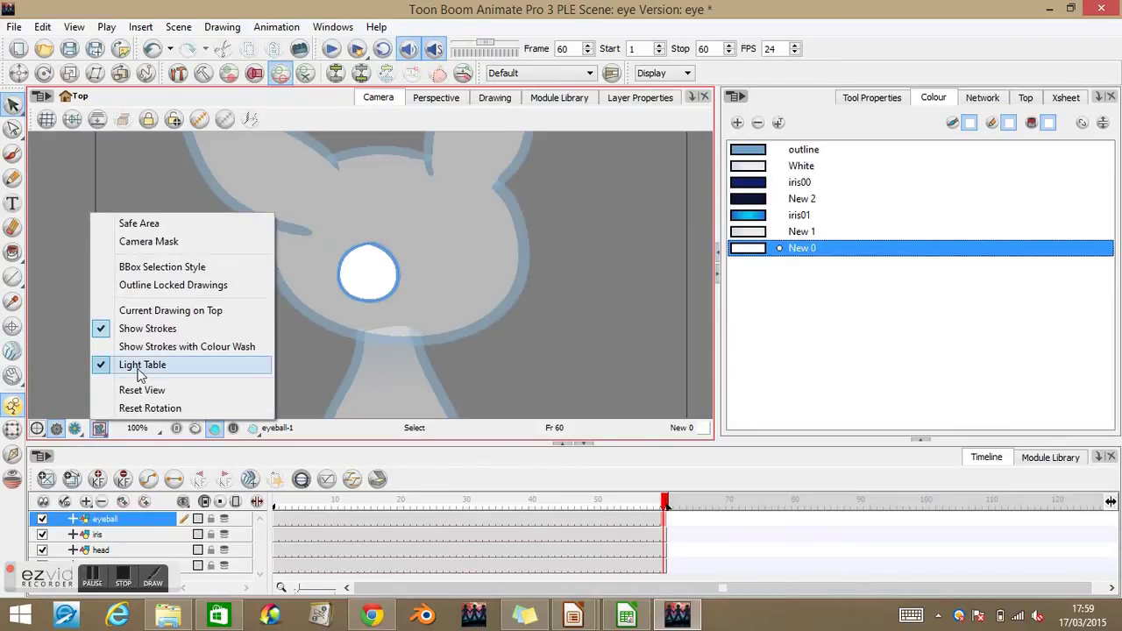
click(140, 365)
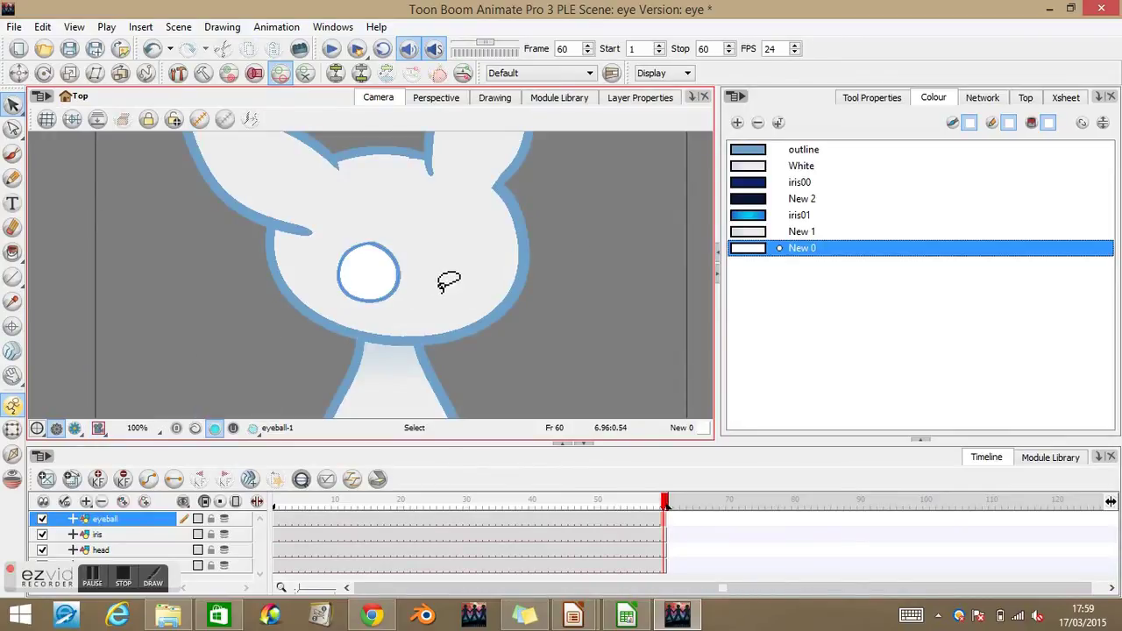
- Move the iris layer above the eyeball layer in the timeline
scroll(450, 281, down, 2)
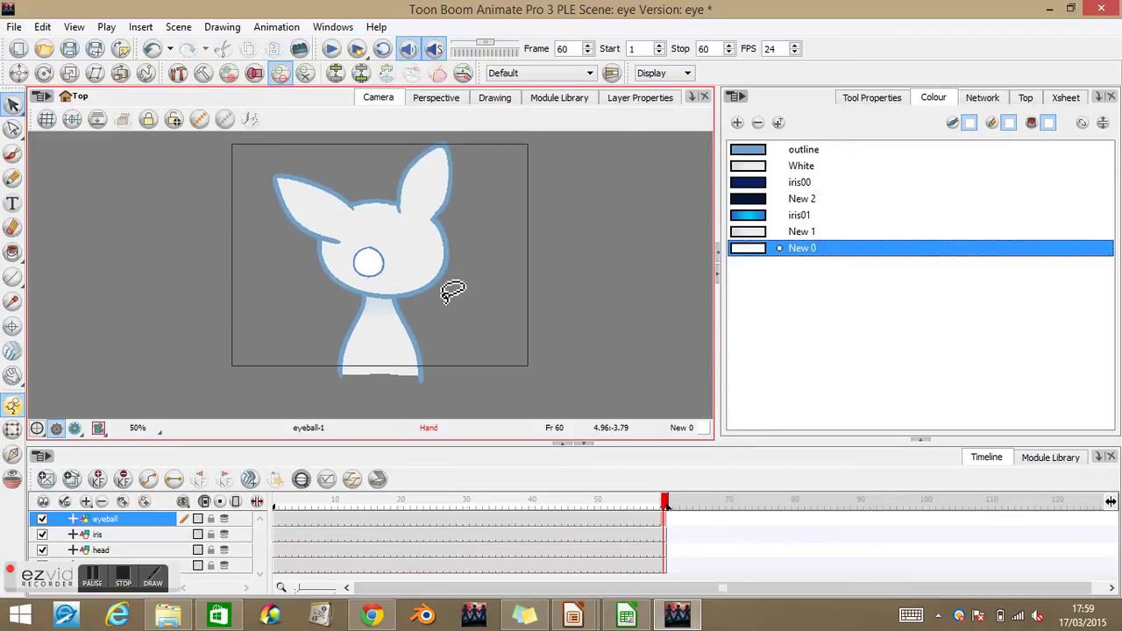
scroll(450, 292, up, 2)
click(123, 535)
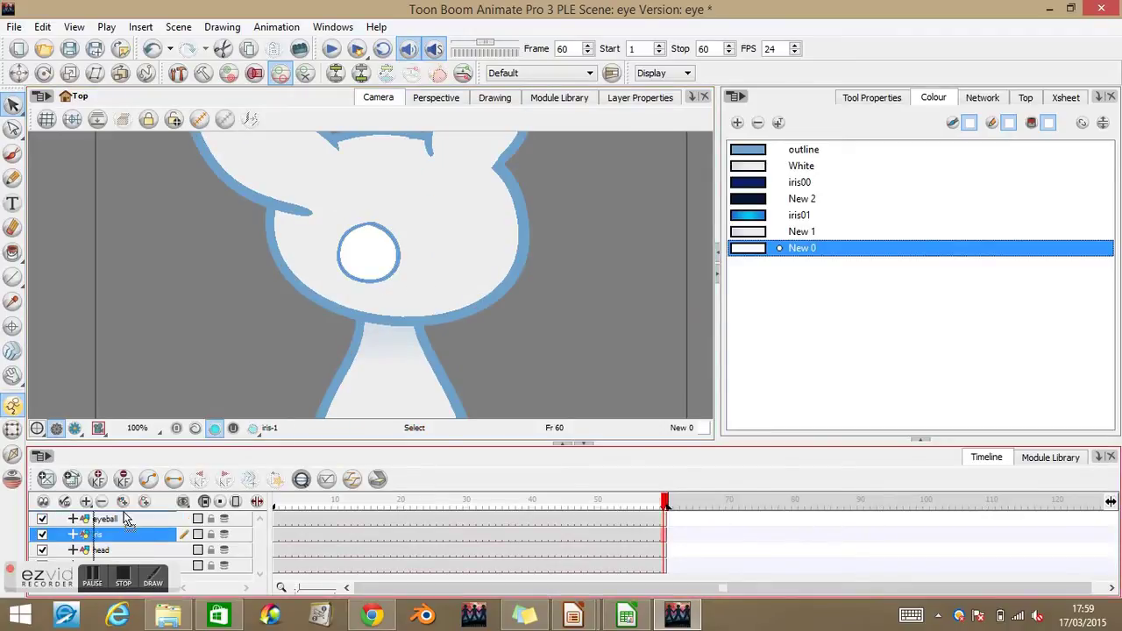
drag(130, 509, 131, 512)
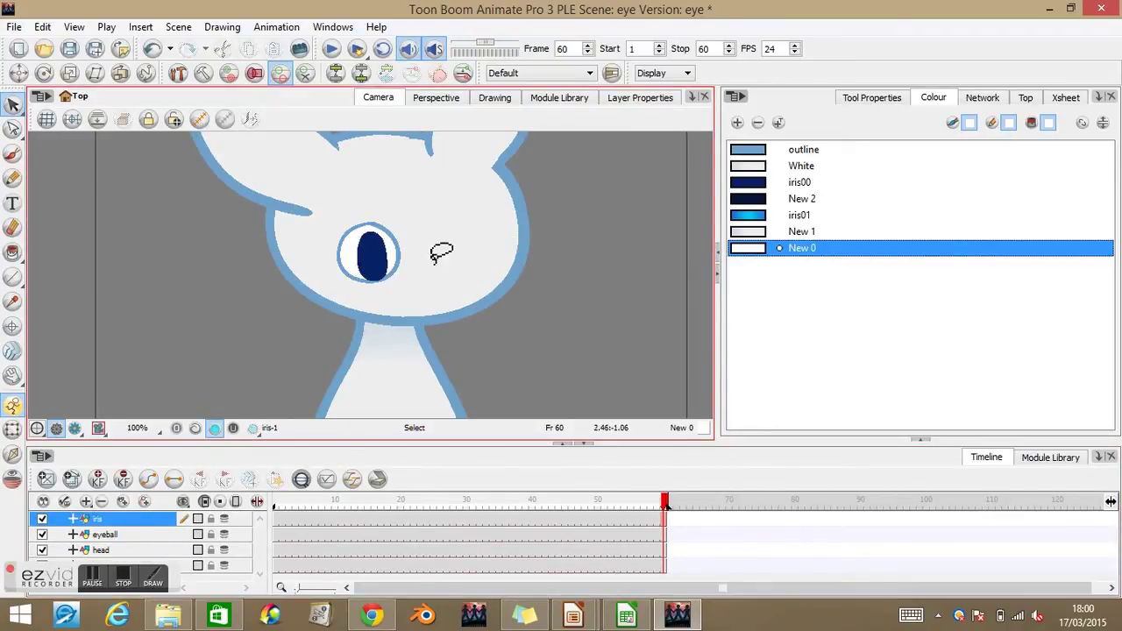
scroll(413, 277, up, 2)
drag(458, 281, 478, 301)
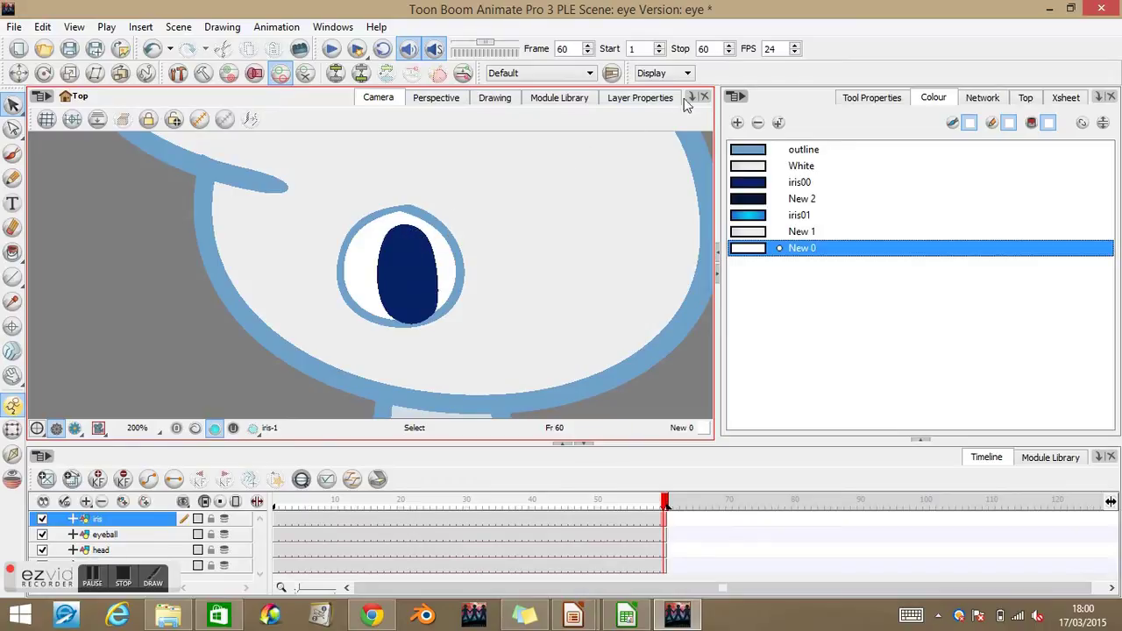
- Show the Network view and select the eyeball and Write nodes
click(947, 102)
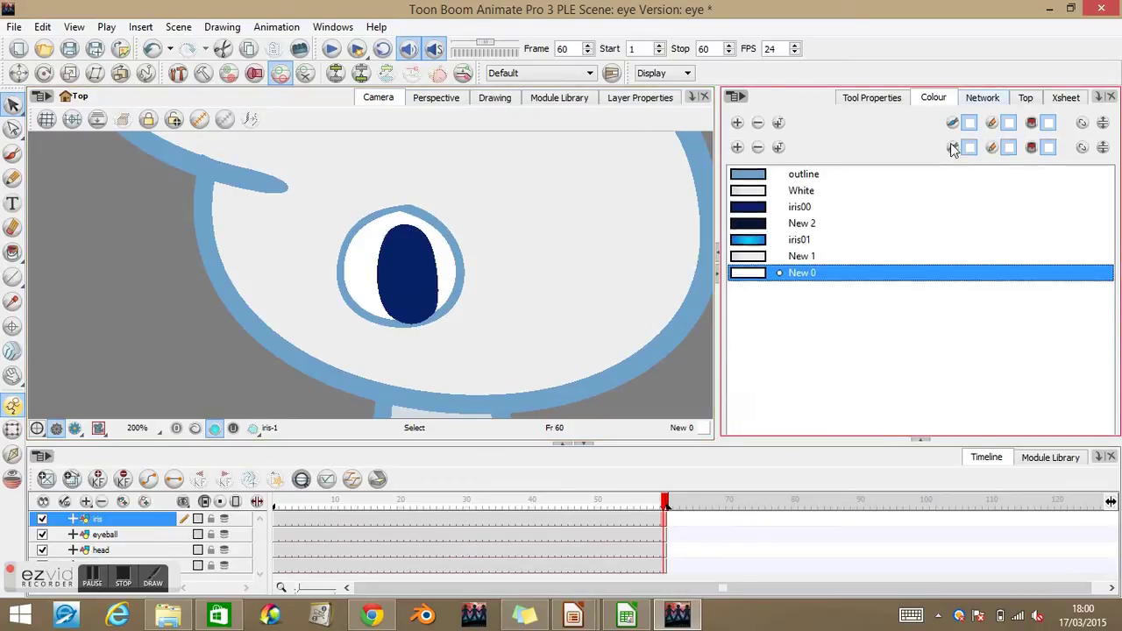
click(978, 99)
drag(862, 224, 996, 289)
- Enable the Network View toolbar and auto-arrange nodes with Order Network
right_click(758, 109)
click(807, 122)
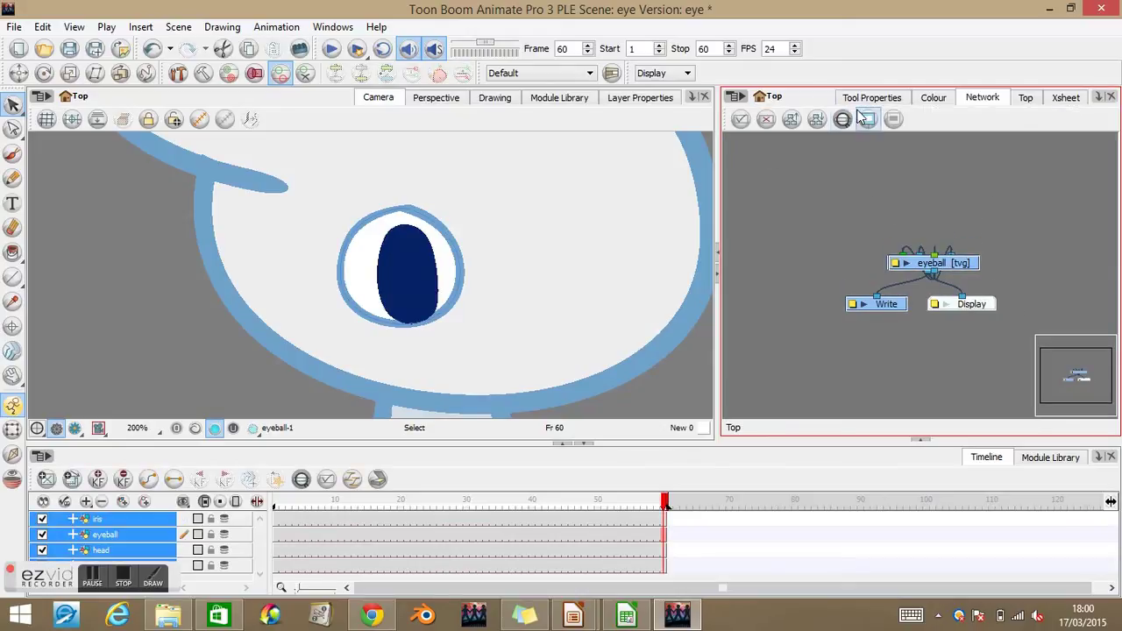
click(794, 122)
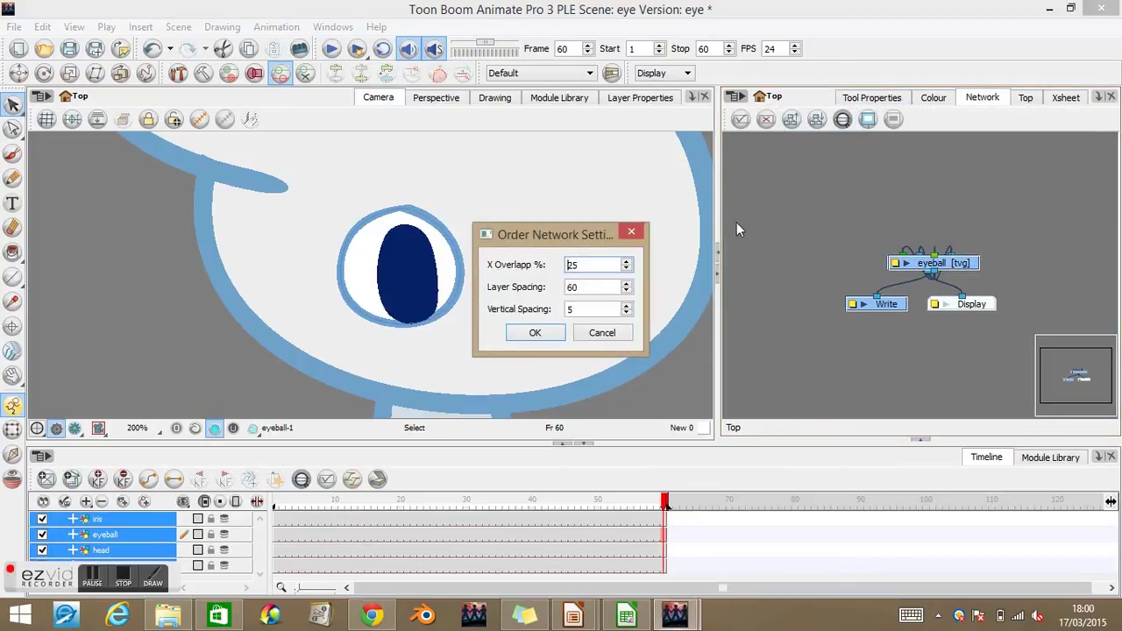
click(554, 332)
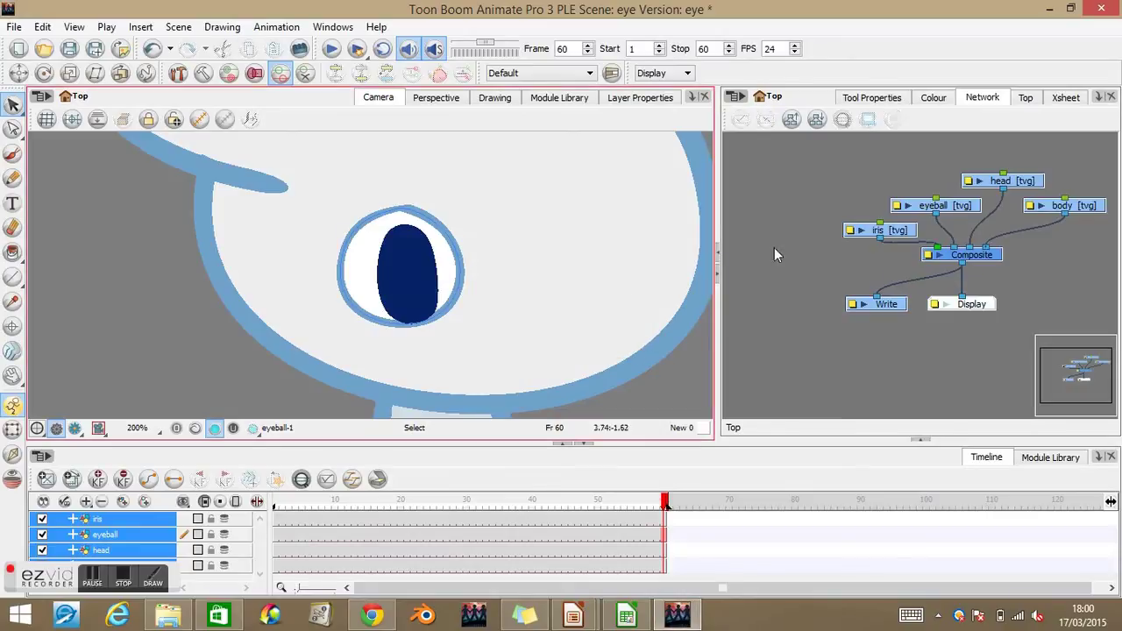
- Spread out the iris, eyeball, head and body nodes, then select iris and eyeball
click(1052, 257)
drag(880, 230, 813, 205)
drag(956, 207, 948, 201)
drag(1014, 181, 1120, 207)
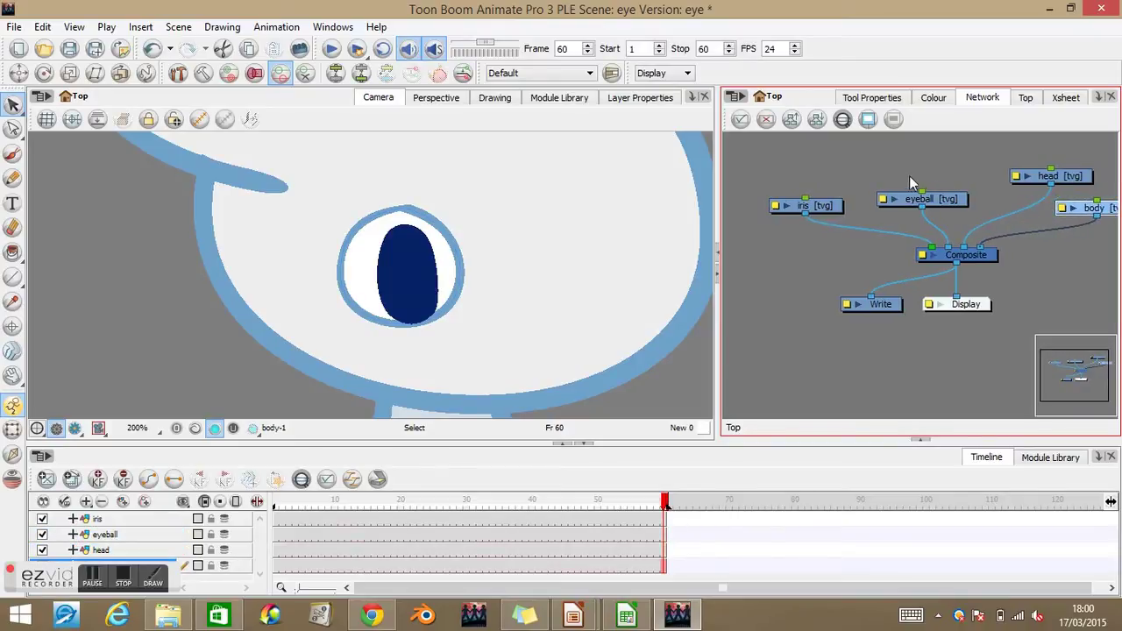
click(828, 209)
click(938, 200)
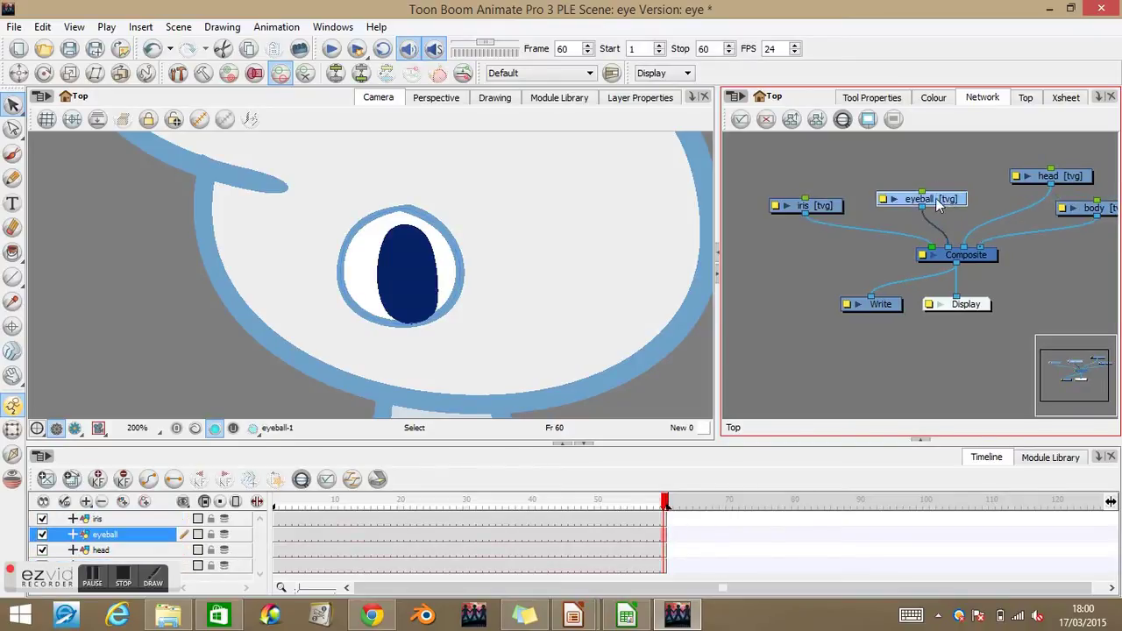
- Add a Cutter node from the Module Library between the iris and Composite
click(566, 98)
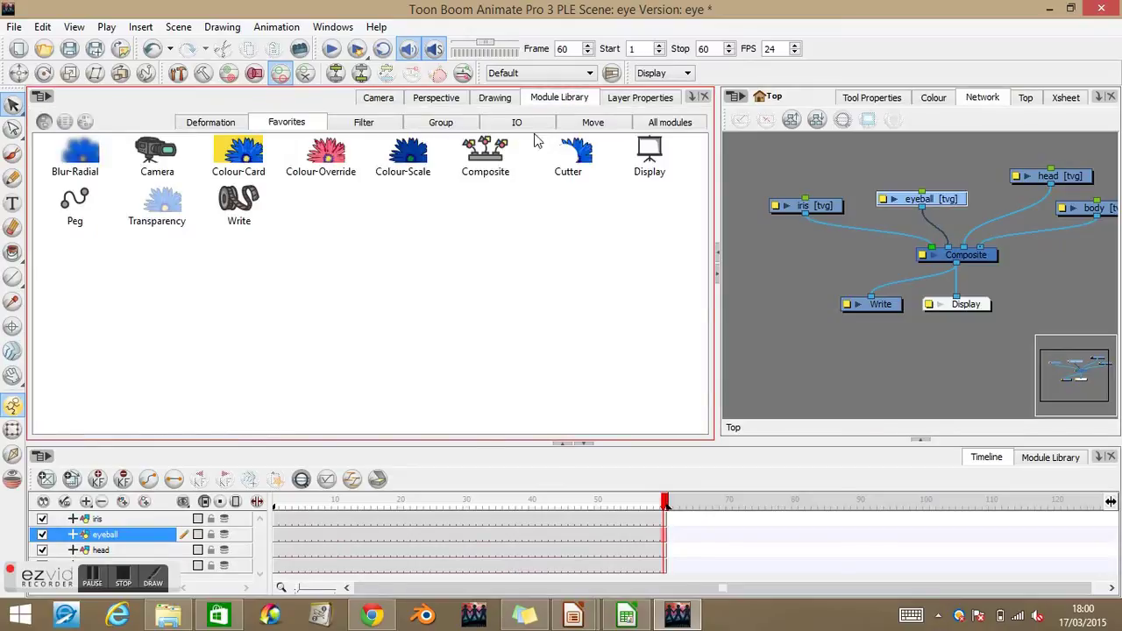
drag(555, 146, 726, 164)
drag(881, 166, 879, 163)
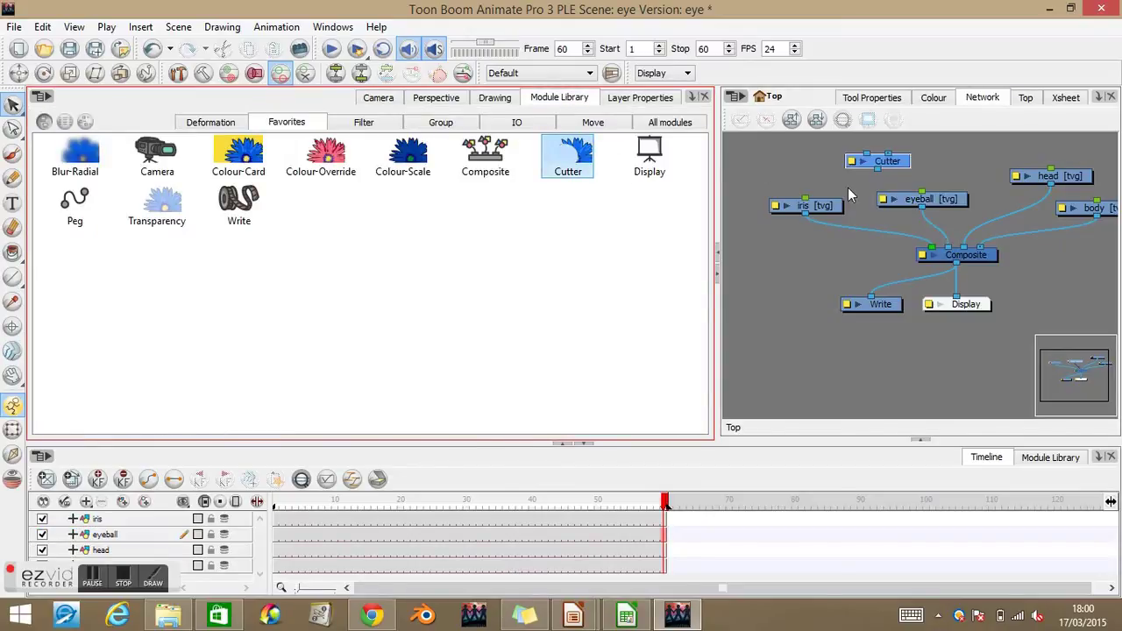
drag(829, 207, 818, 157)
drag(954, 204, 977, 147)
drag(903, 163, 912, 193)
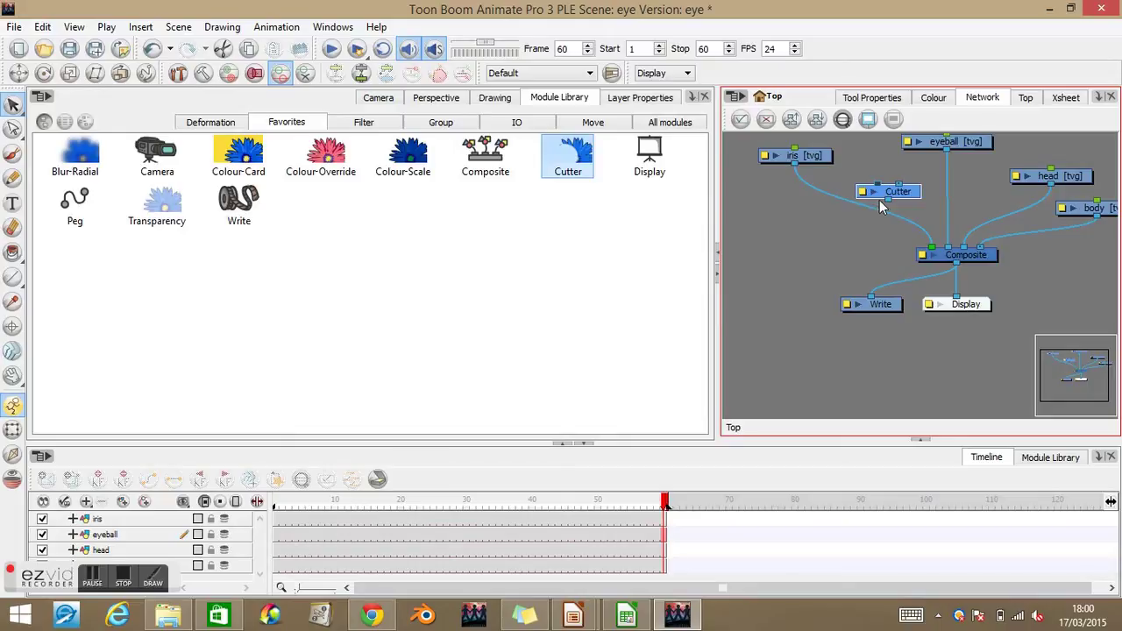
- Connect the iris output to the Cutter and the Cutter output to the Composite
click(812, 160)
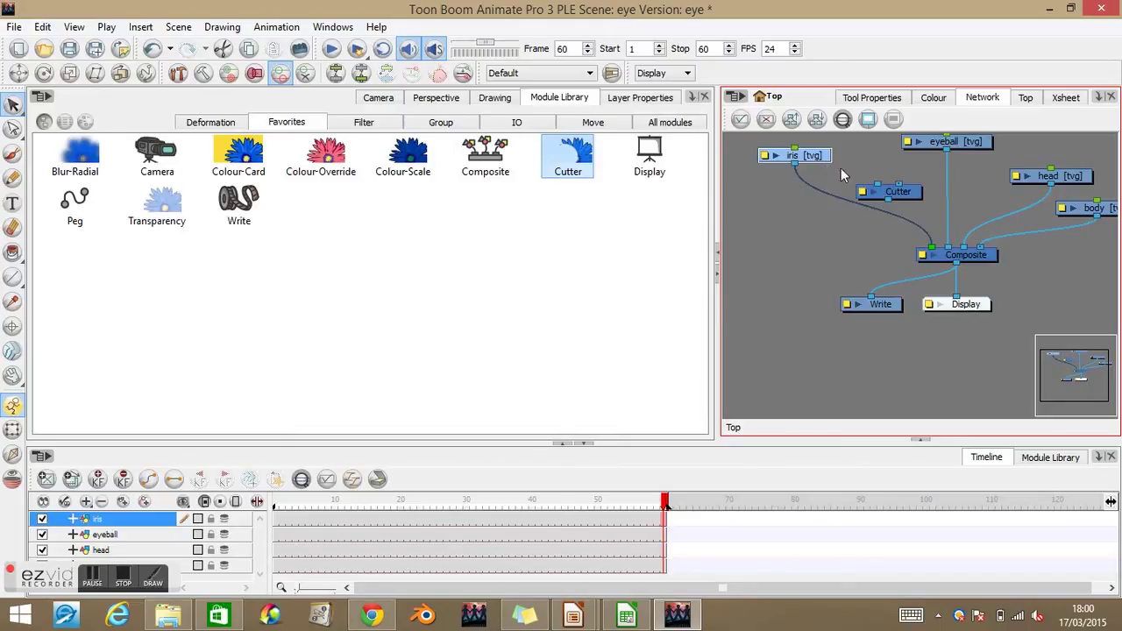
click(970, 145)
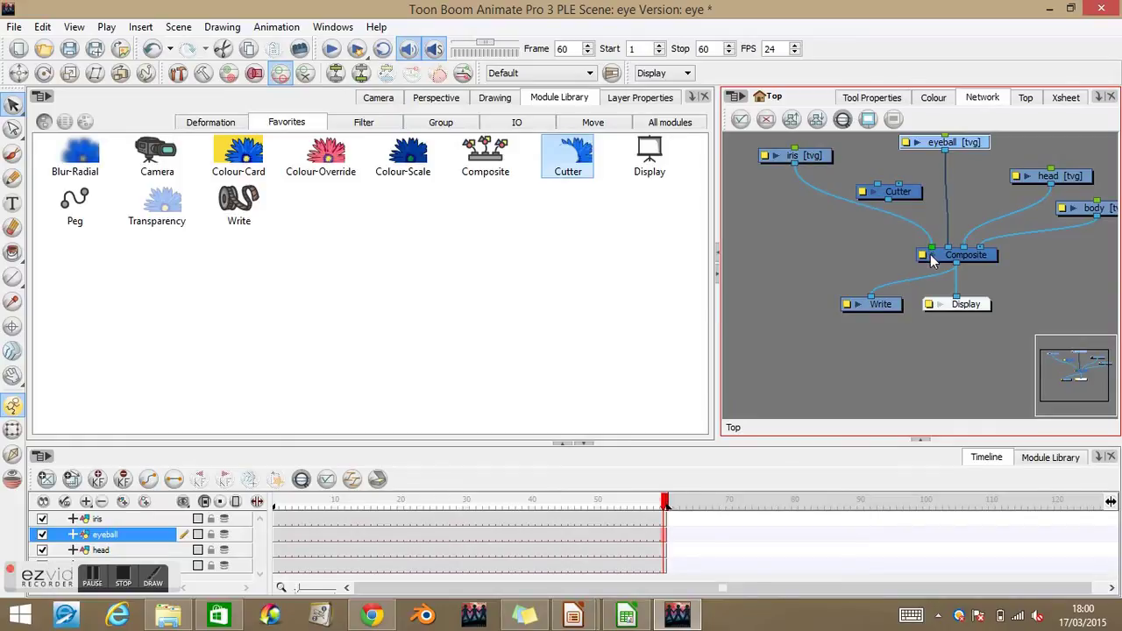
mouse_move(932, 250)
mouse_down()
mouse_move(900, 185)
mouse_move(932, 249)
mouse_up()
click(378, 97)
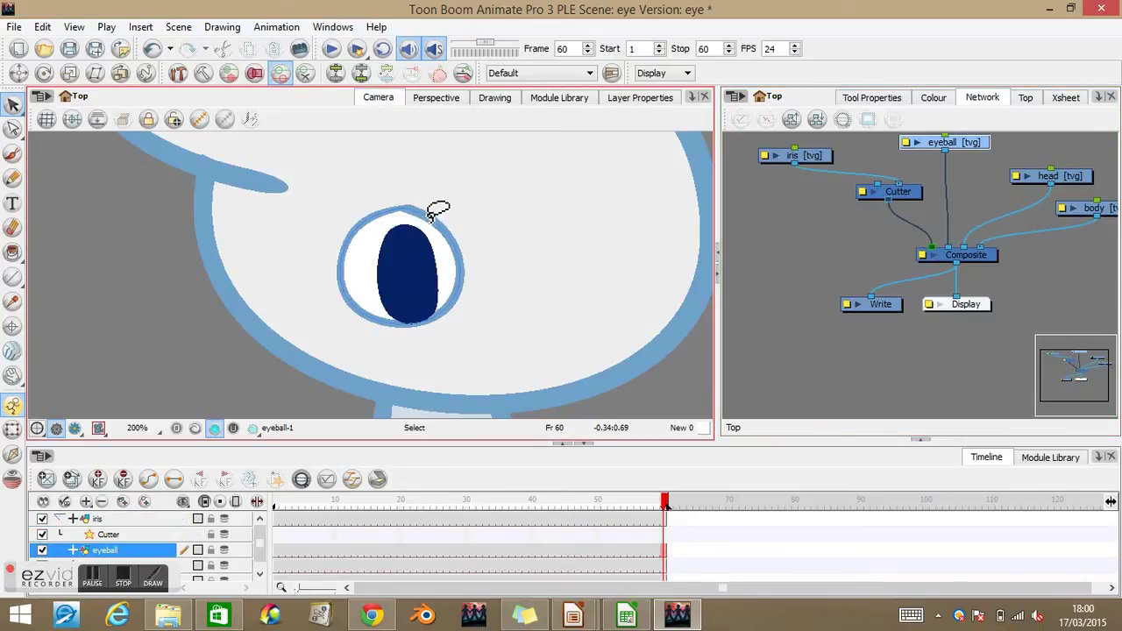
- Connect the eyeball to the Cutter's mask input and set the Cutter to Inverted
click(860, 191)
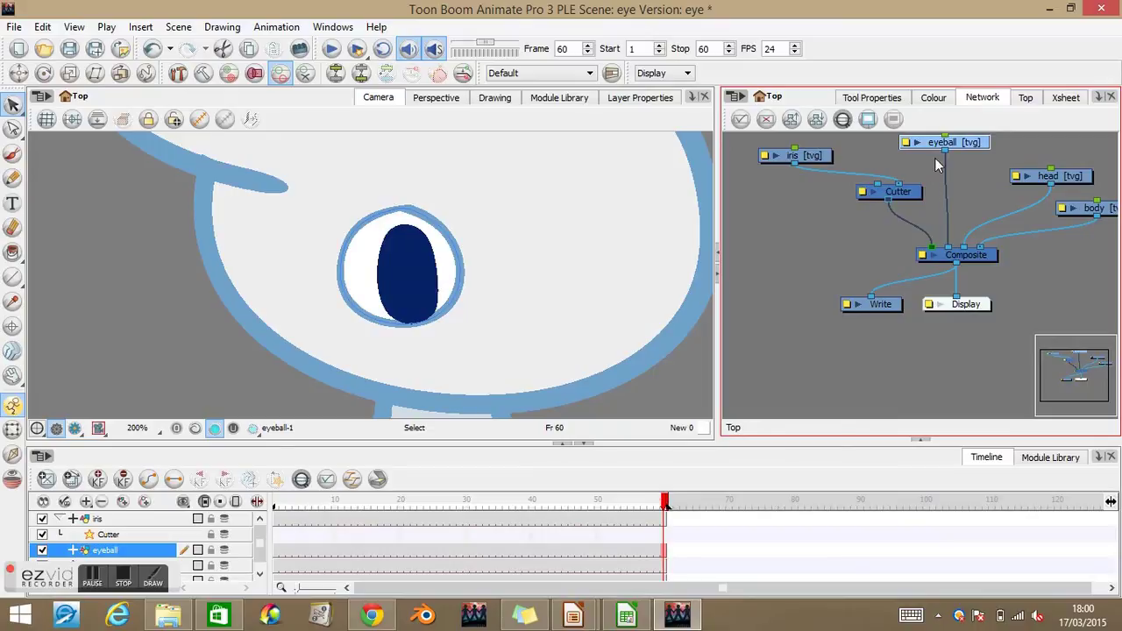
drag(958, 144, 974, 145)
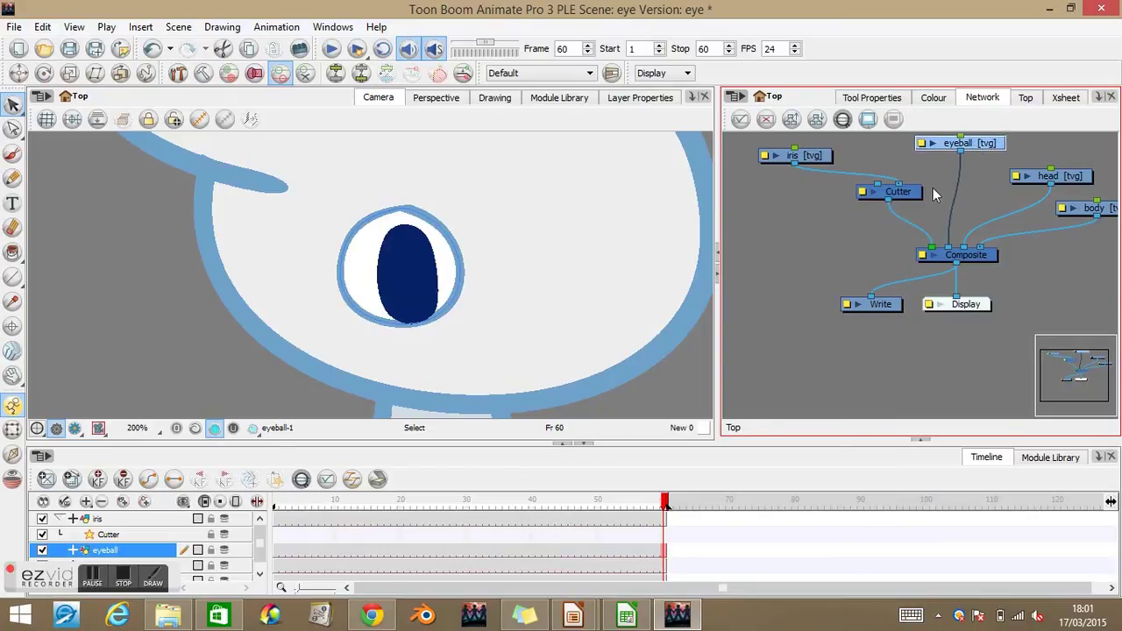
drag(912, 192, 912, 204)
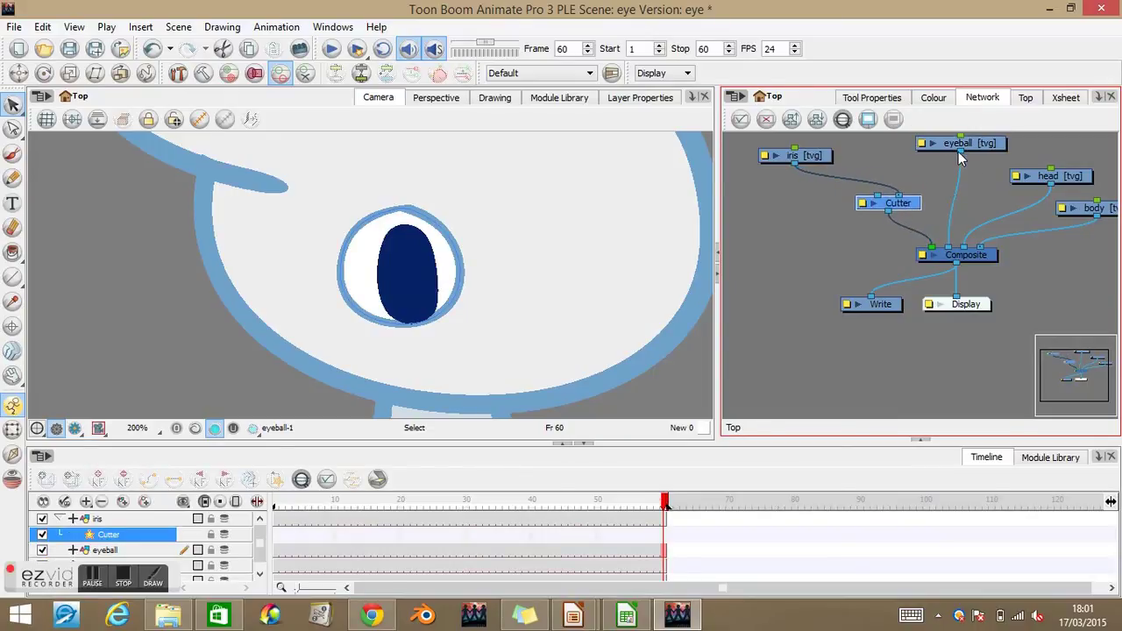
drag(959, 150, 878, 196)
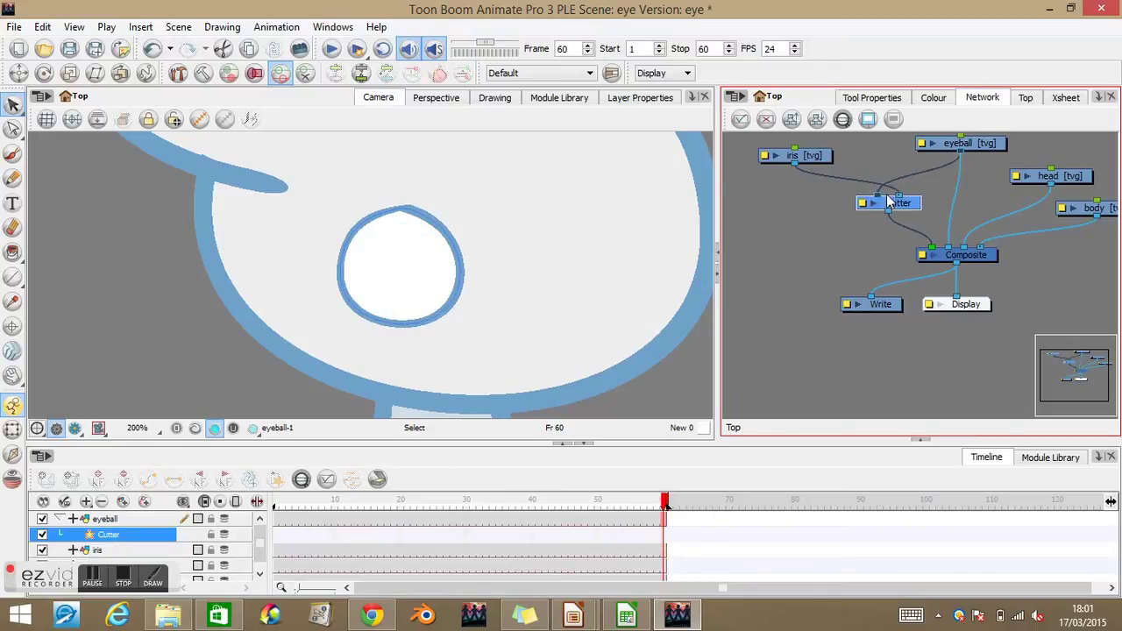
double_click(866, 205)
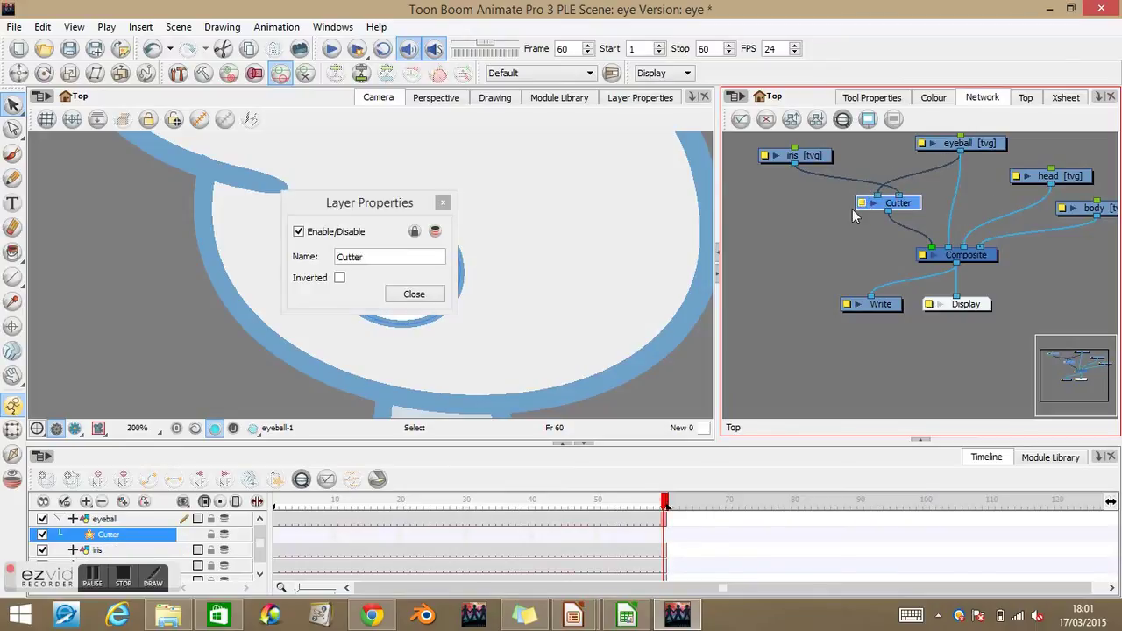
click(341, 279)
click(414, 294)
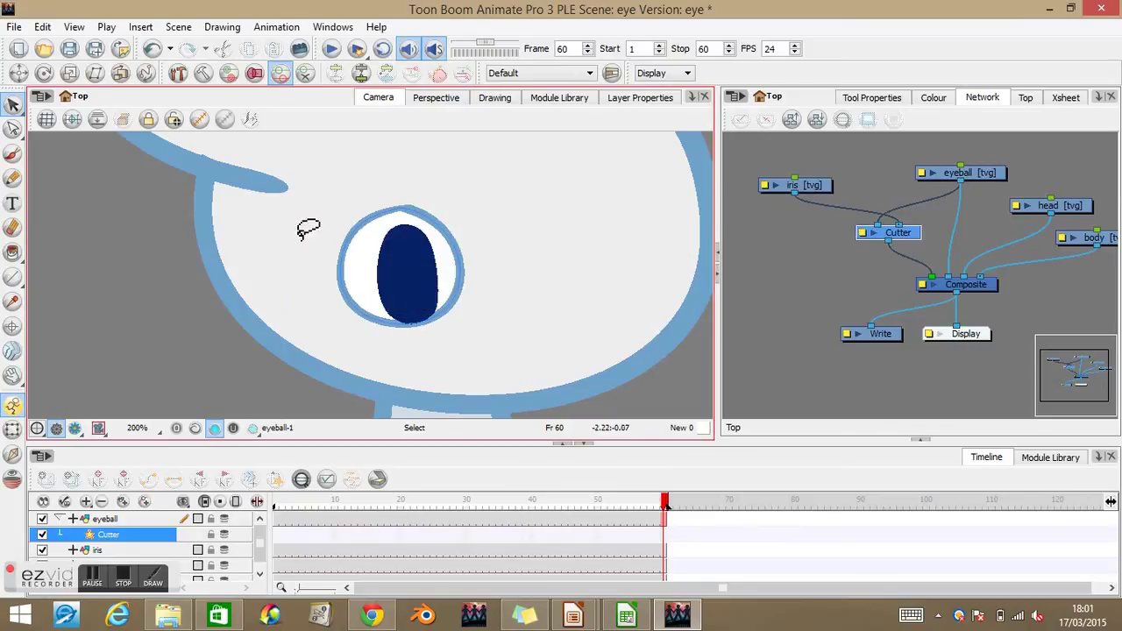
- Move the iris with the Translate tool to check it stays clipped inside the eyeball
click(19, 73)
click(823, 191)
drag(451, 242, 414, 284)
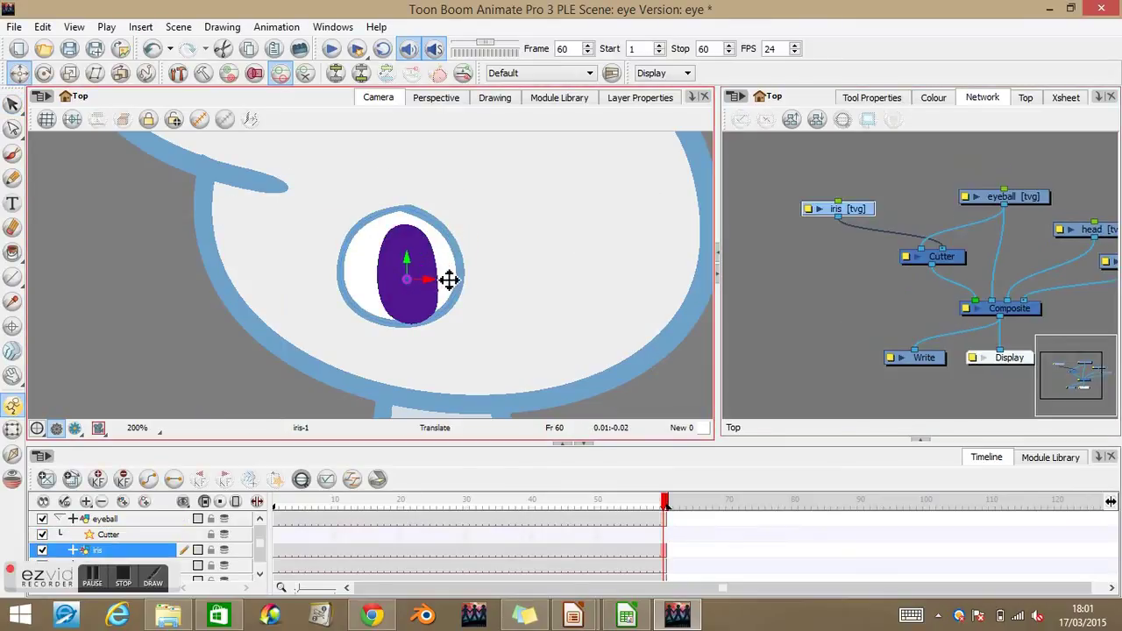
drag(476, 255, 453, 254)
click(816, 217)
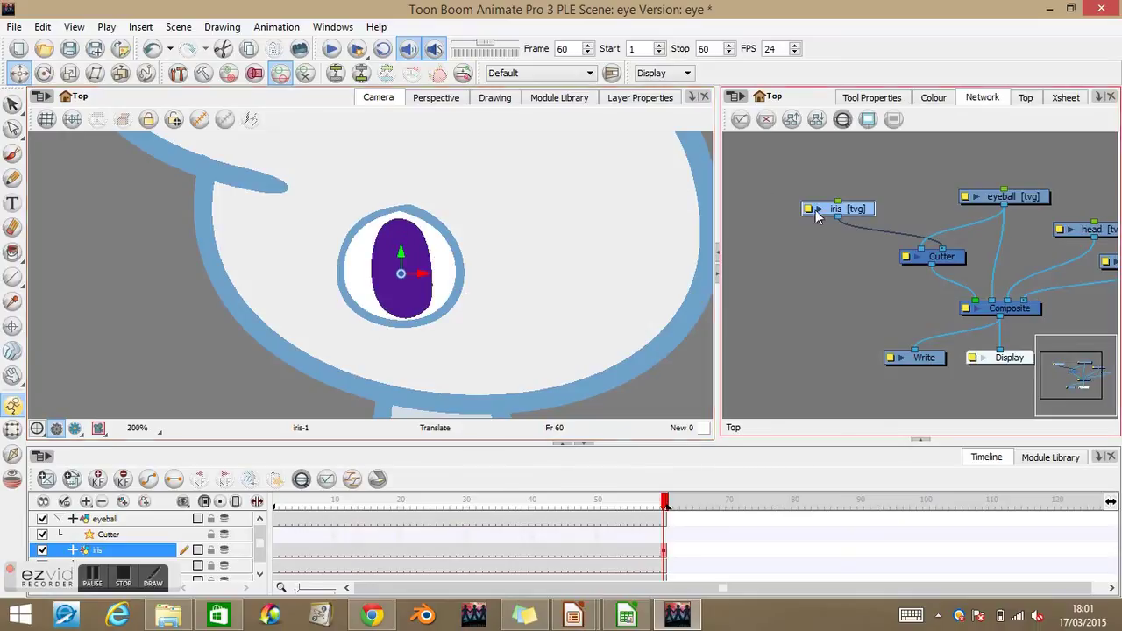
click(560, 98)
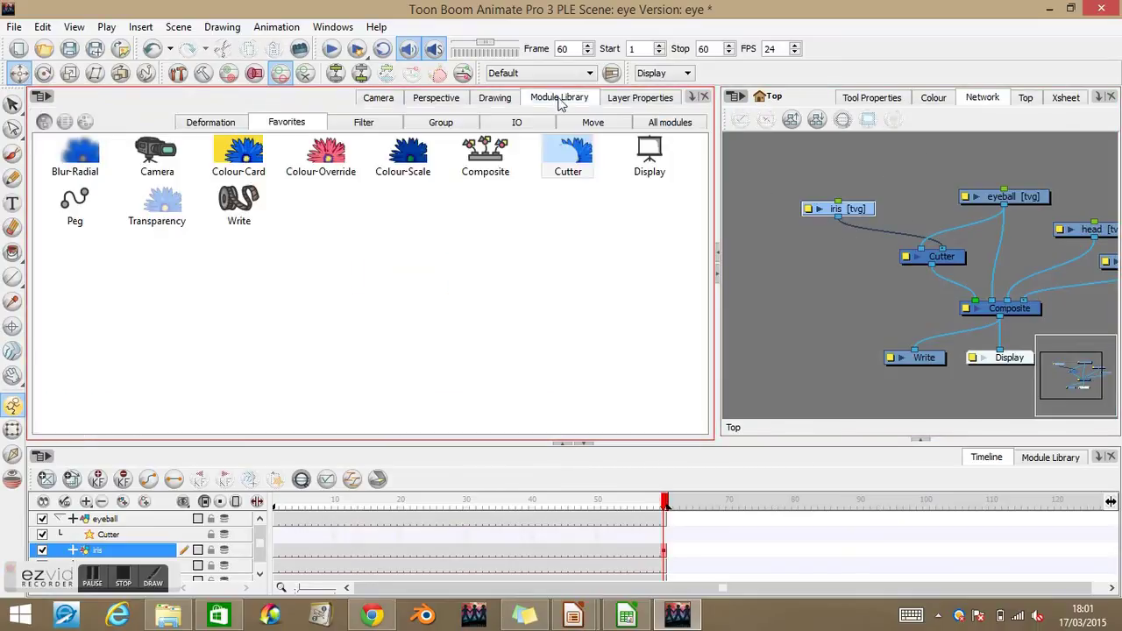
- Add a Line-Art node from the Filter modules to the network
click(363, 127)
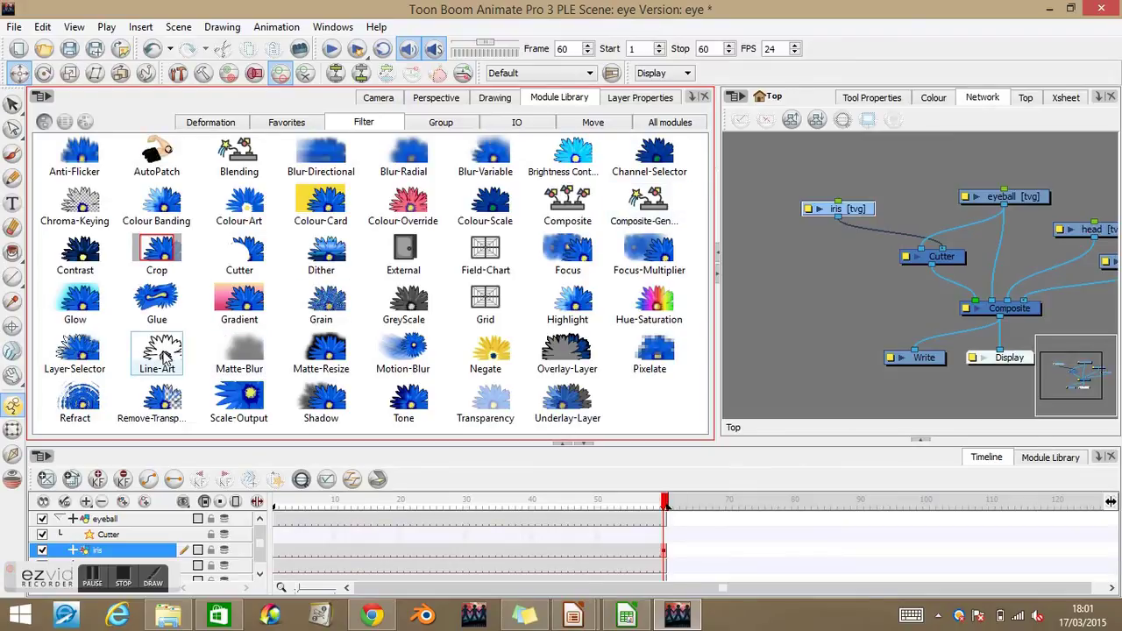
drag(163, 355, 860, 254)
drag(856, 210, 873, 192)
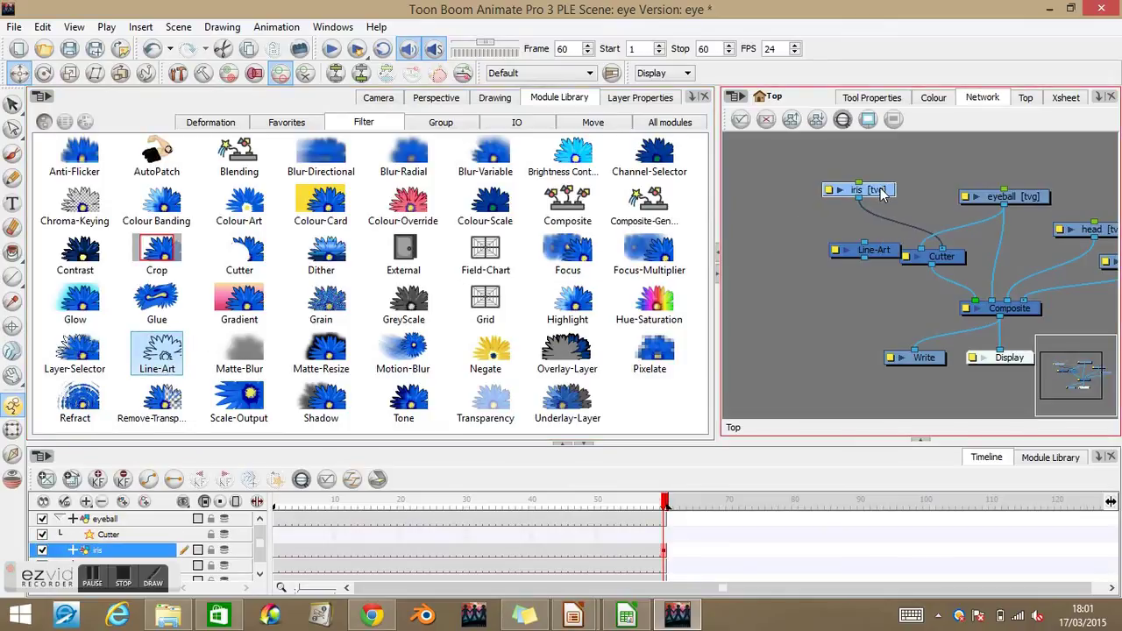
click(378, 97)
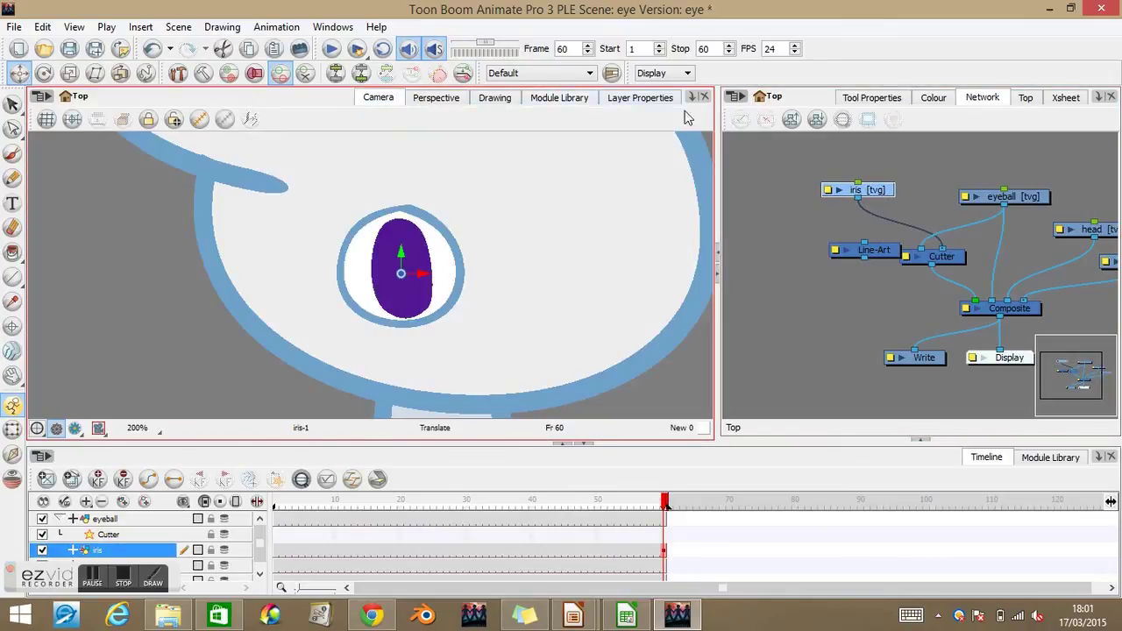
- Route eyeball through Line-Art into the Cutter, then shift the iris right to test the mask
drag(875, 250, 921, 212)
drag(1035, 198, 1043, 168)
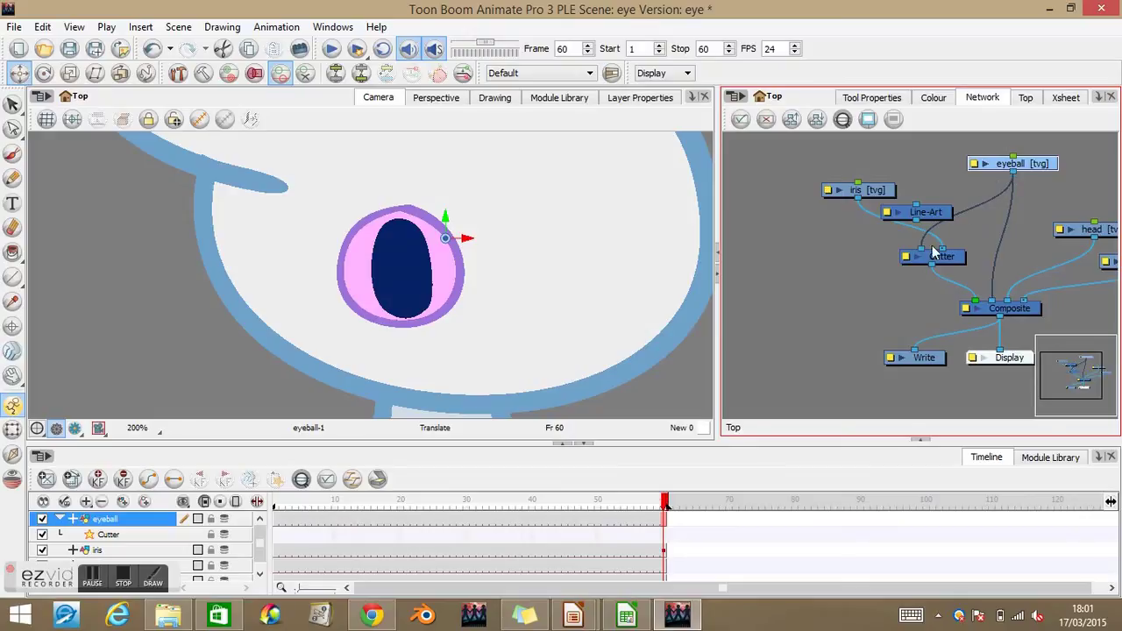
drag(952, 265, 957, 251)
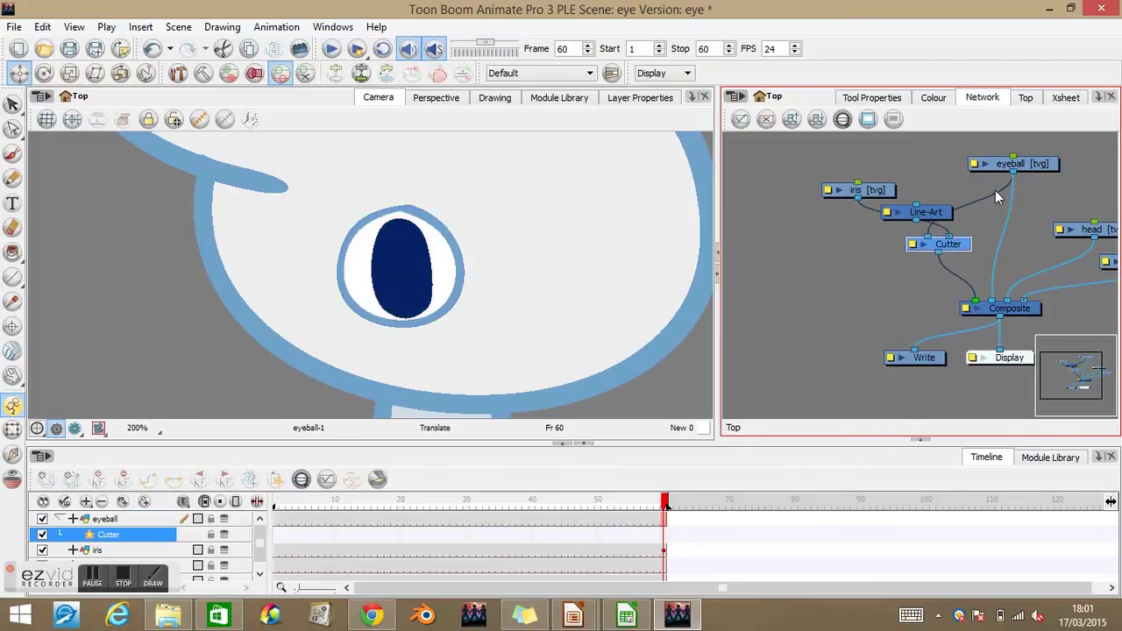
drag(1013, 171, 919, 203)
drag(937, 254, 973, 304)
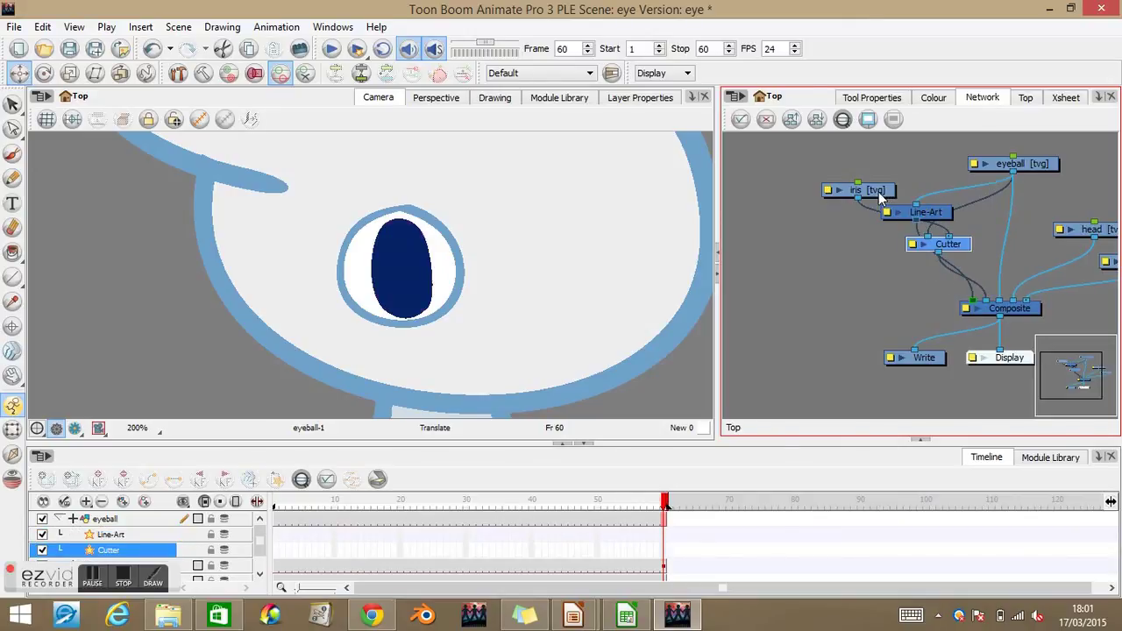
click(877, 193)
click(431, 251)
drag(423, 285, 452, 291)
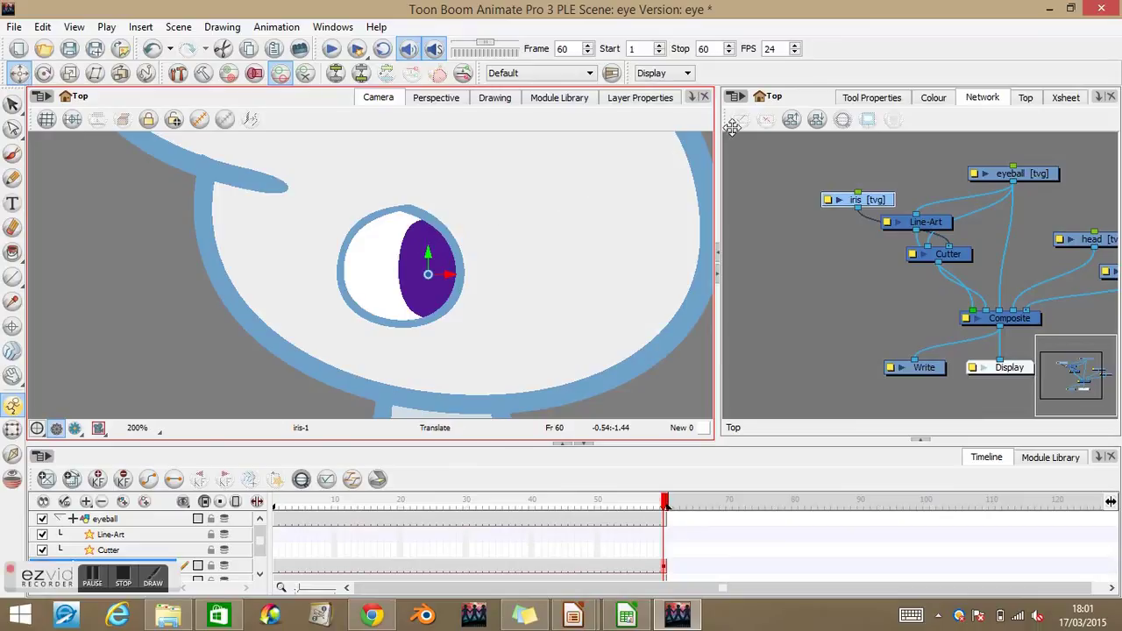
click(766, 174)
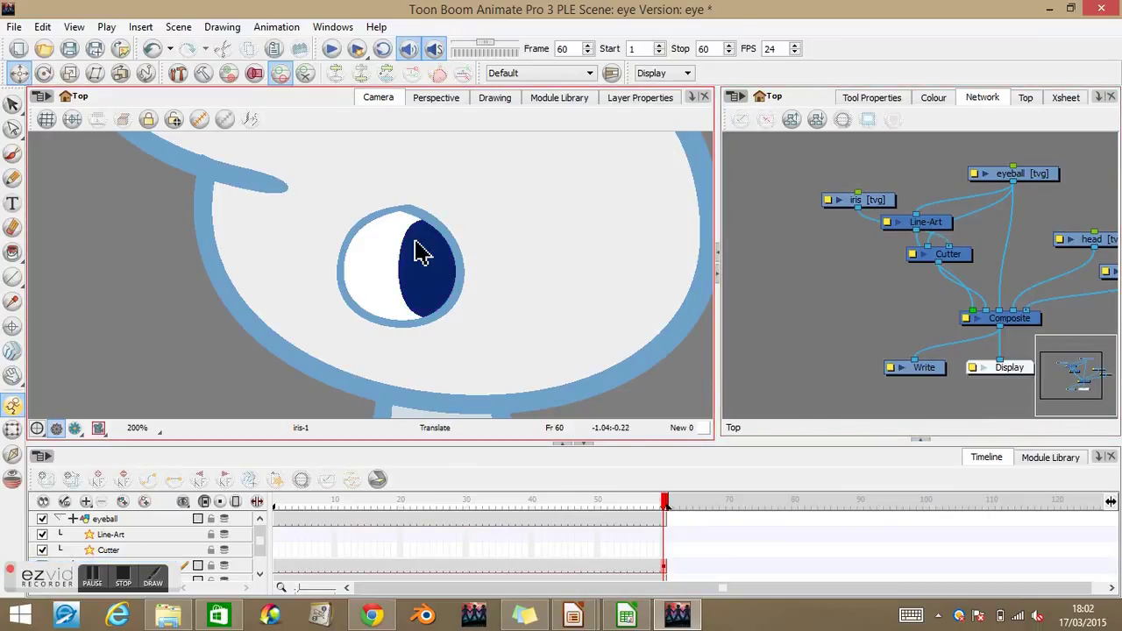